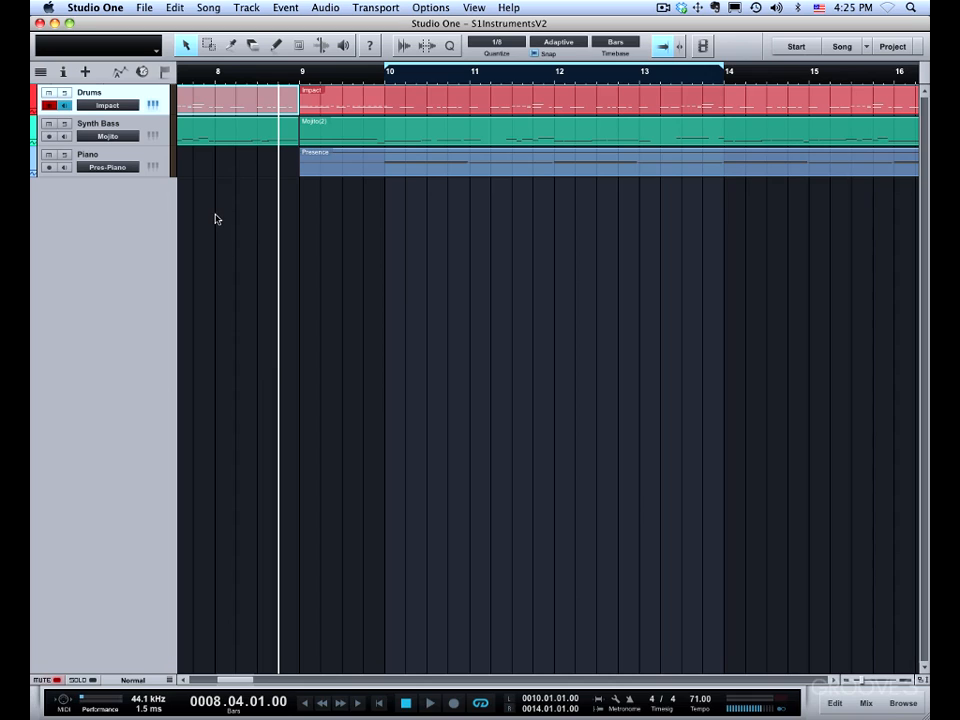
Step: Open the first Drums part in the note editor
left_click(230, 128)
left_click(225, 101)
double_click(222, 97)
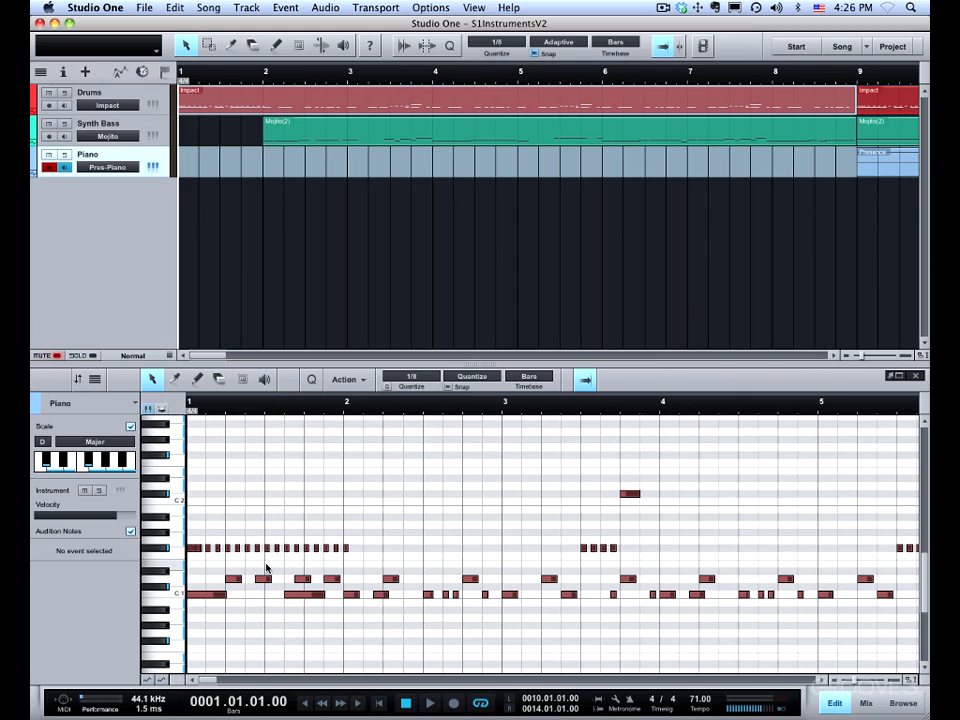
Step: Link the note editor to track selection and switch it to Synth Bass and back to Drums
left_click(78, 381)
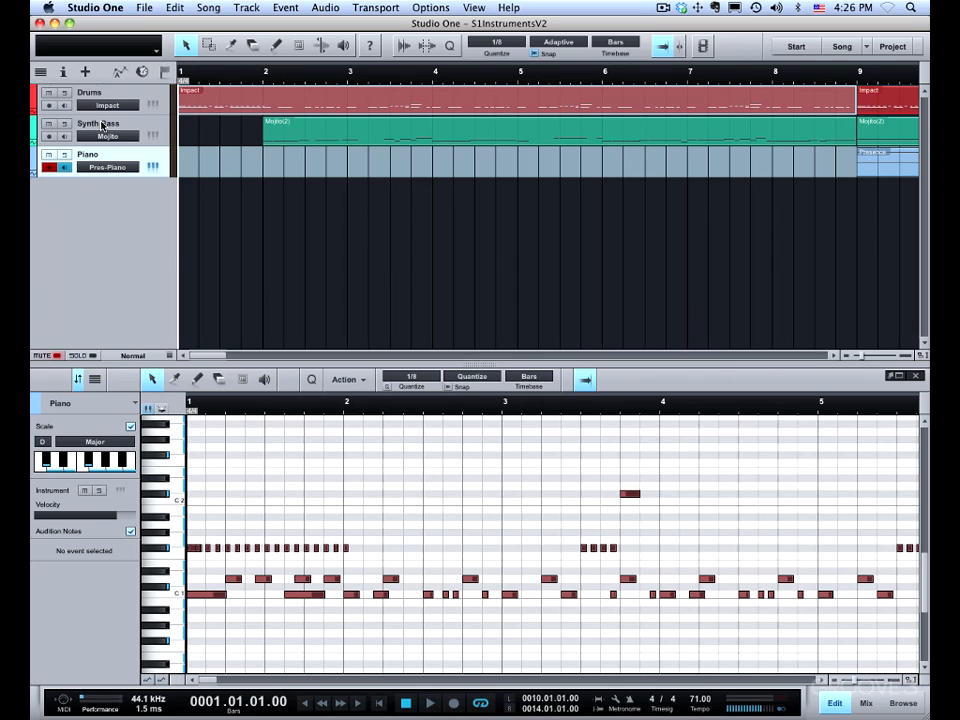
left_click(101, 126)
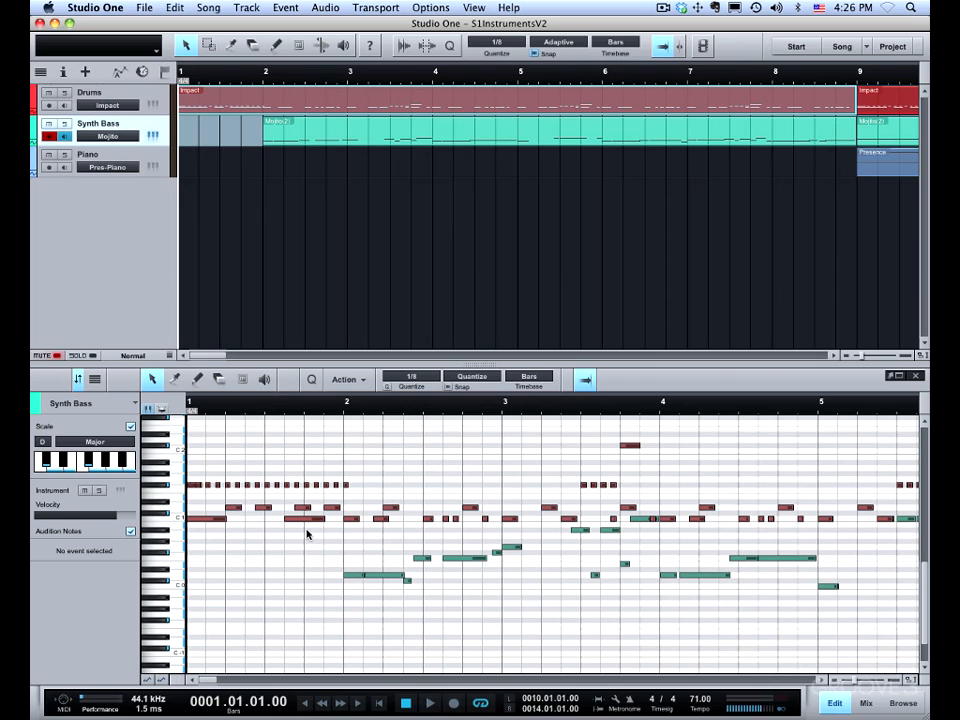
left_click(116, 97)
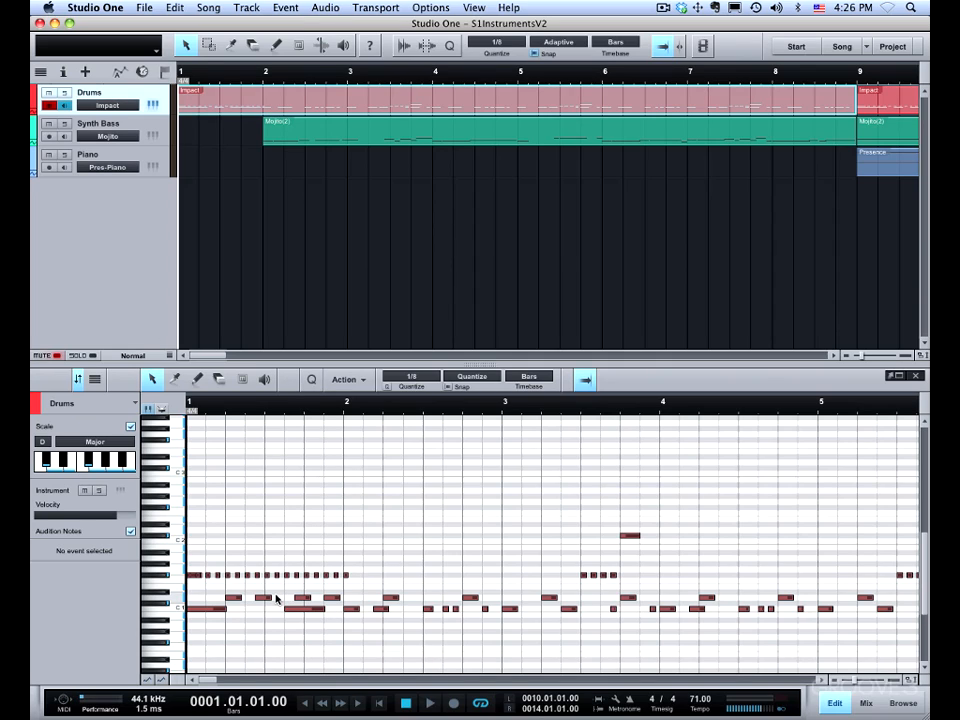
Step: Show the editor's track list and make the Synth Bass and Piano notes visible and editable alongside Drums
left_click(94, 380)
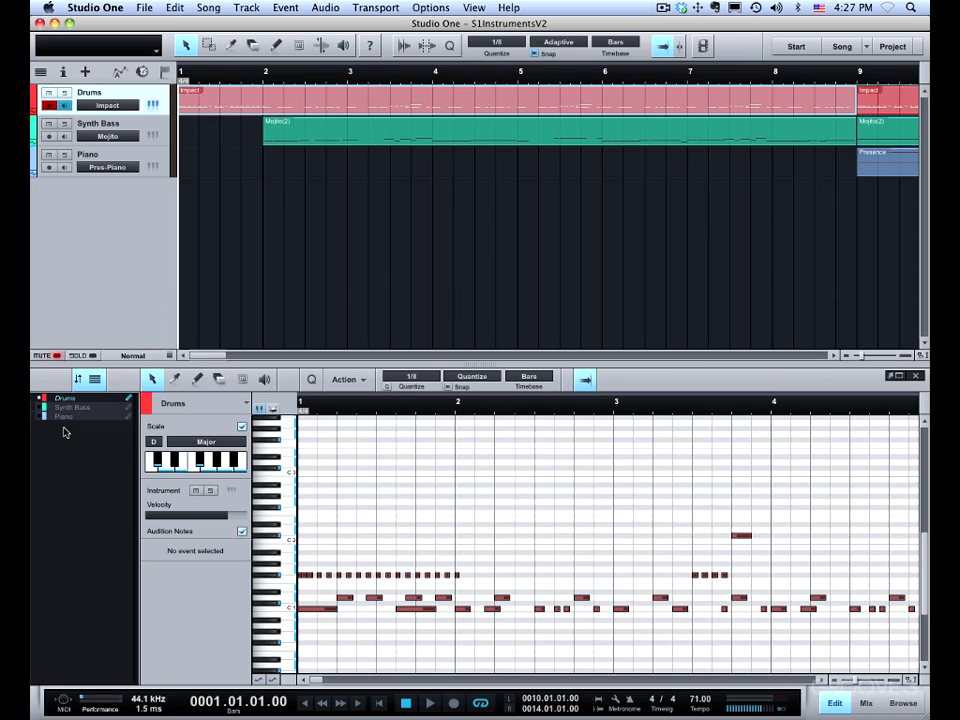
left_click(40, 408)
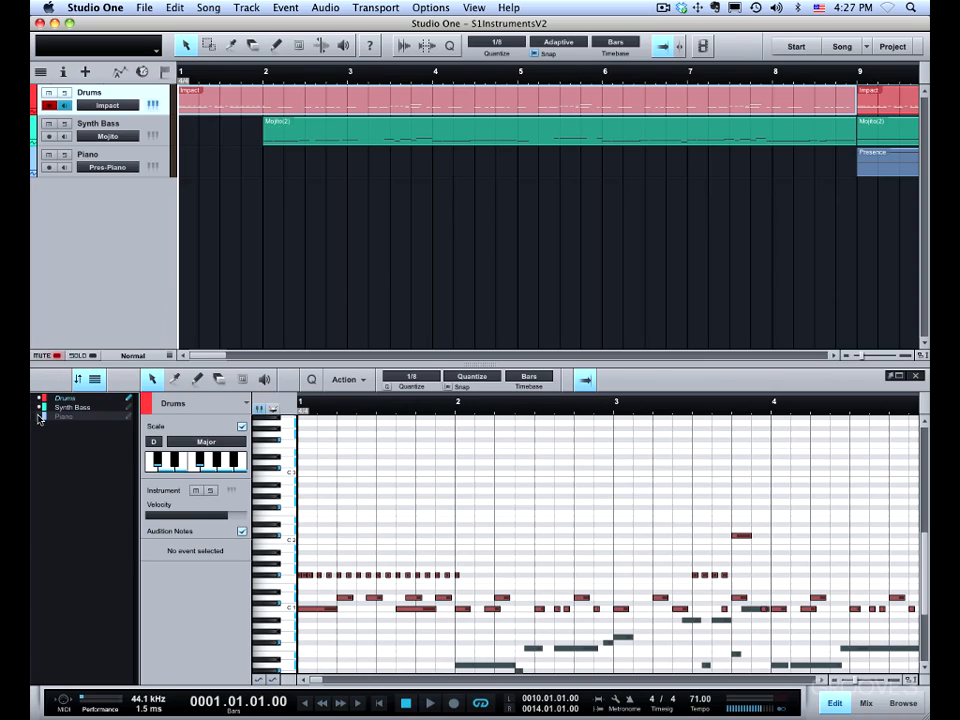
left_click(39, 416)
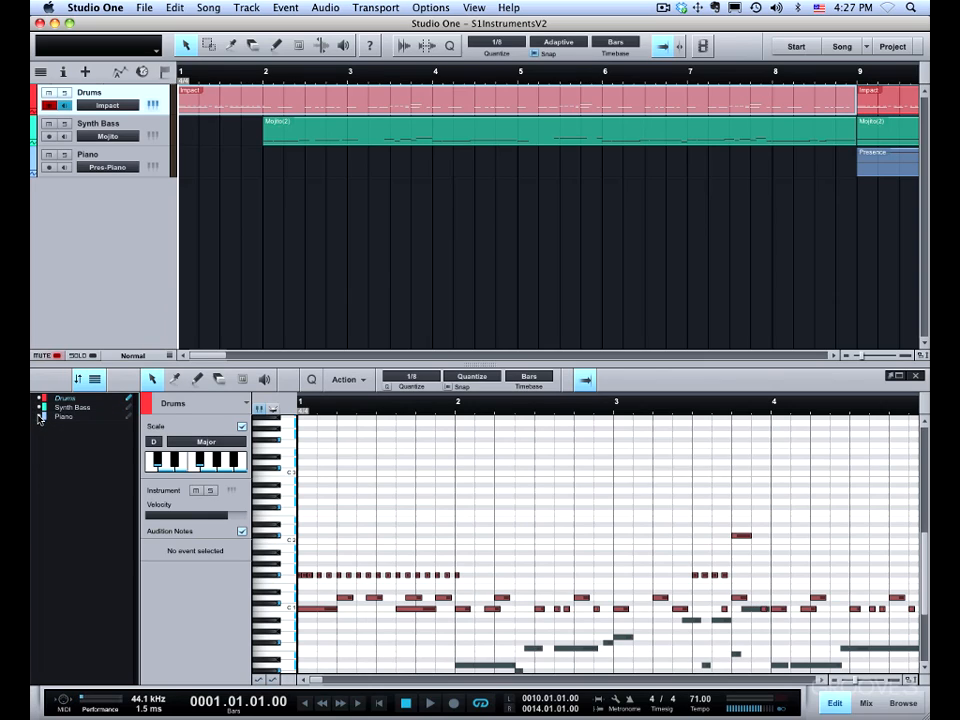
left_click(128, 408)
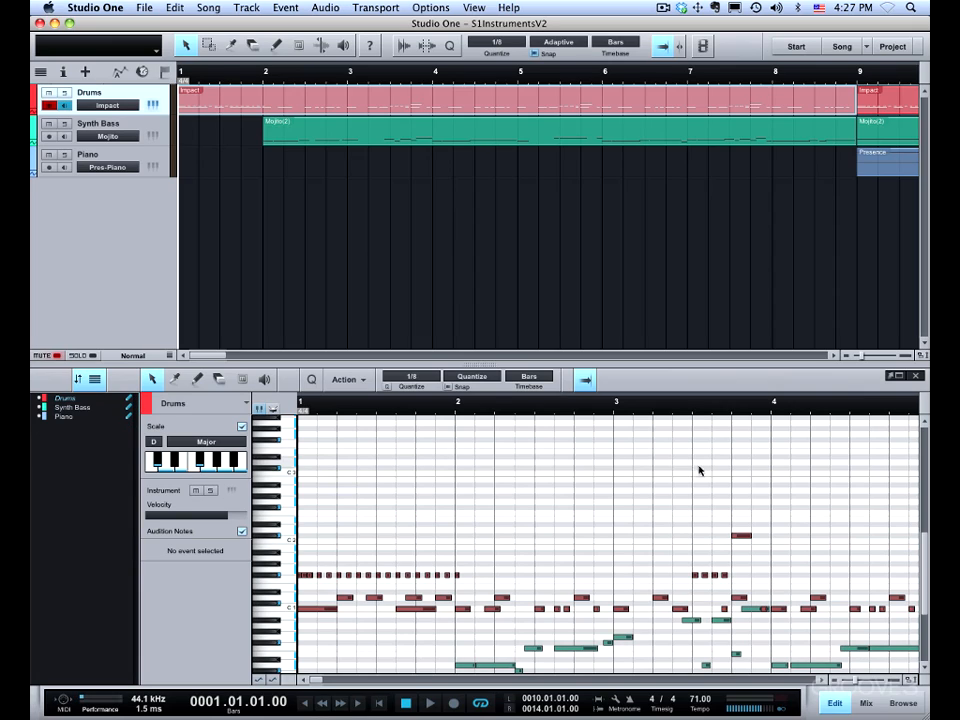
mouse_move(926, 551)
left_mouse_down()
mouse_move(926, 608)
mouse_move(926, 562)
left_mouse_up()
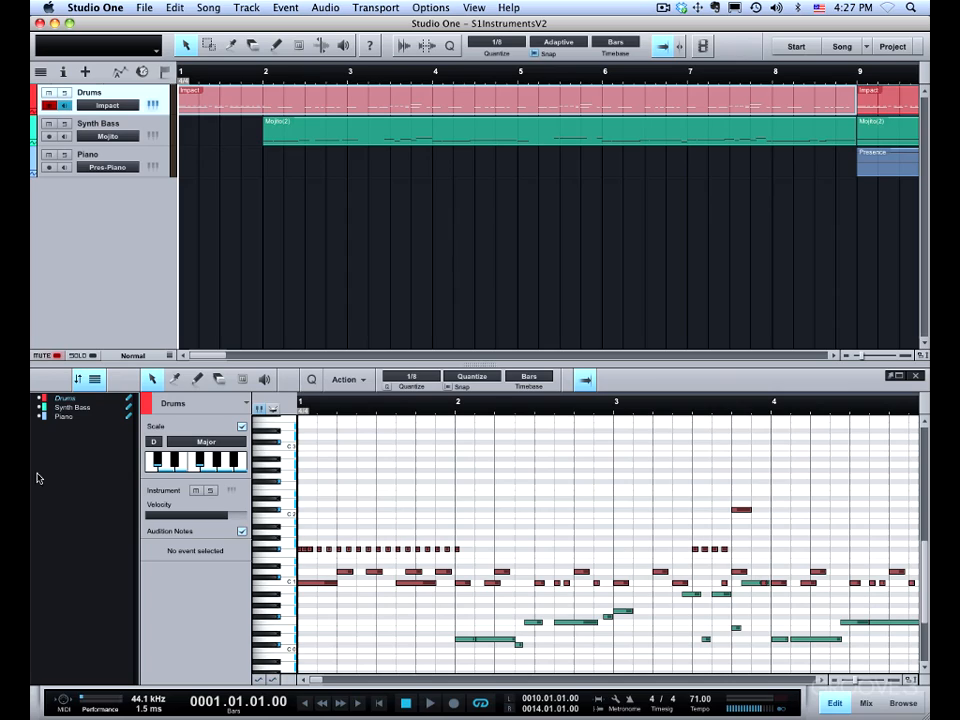
Step: Limit the note editor to the Piano notes around bars 10 to 13 and hide the editor's track list
left_click(39, 399)
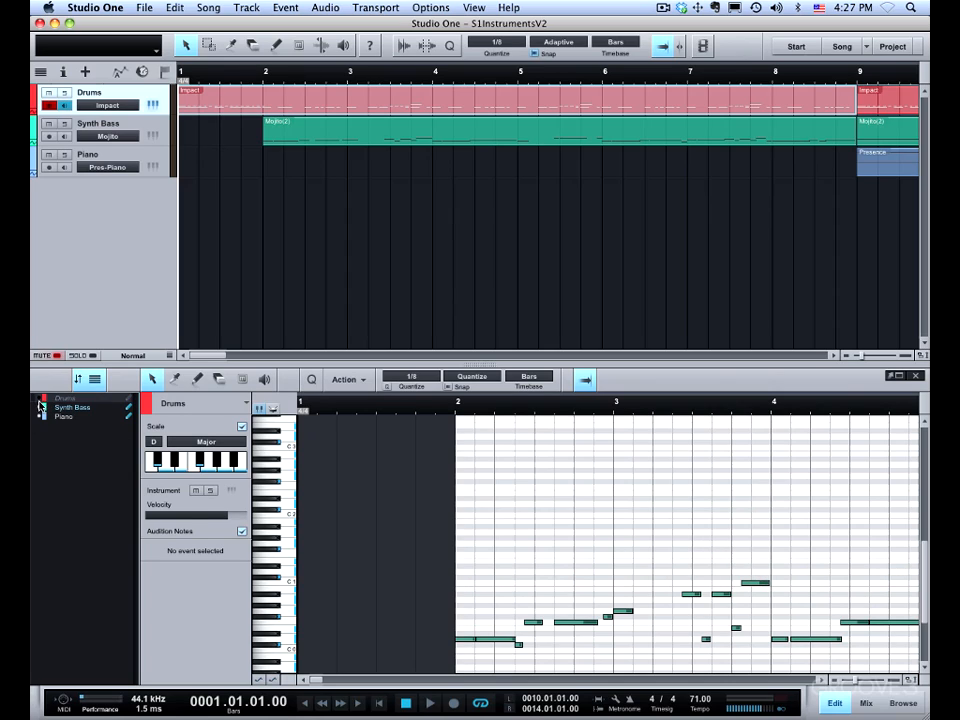
left_click(41, 408)
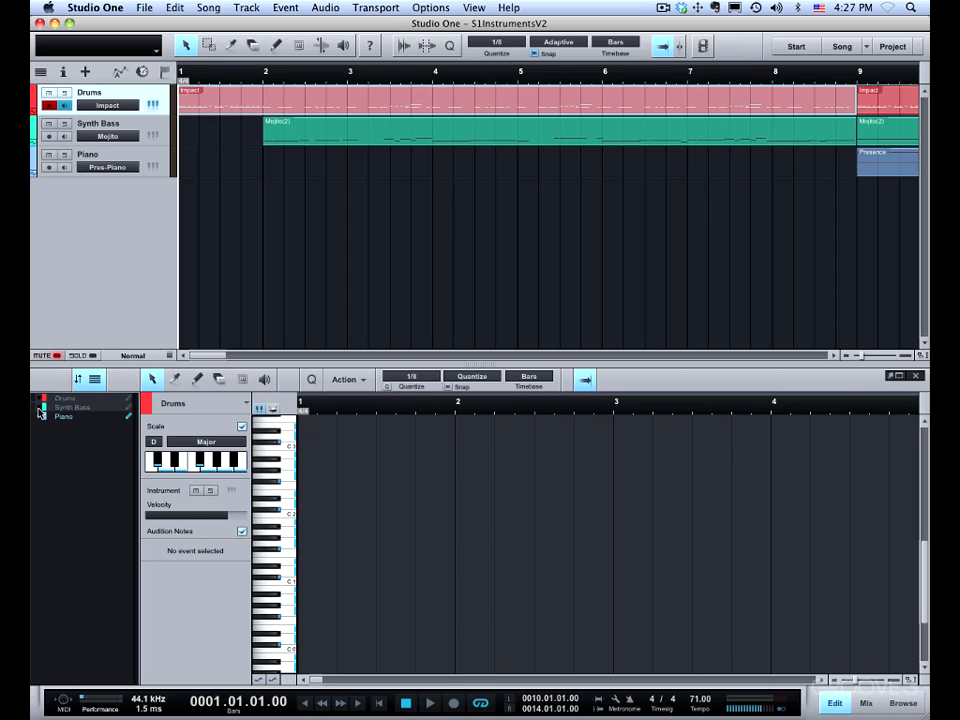
left_click(889, 76)
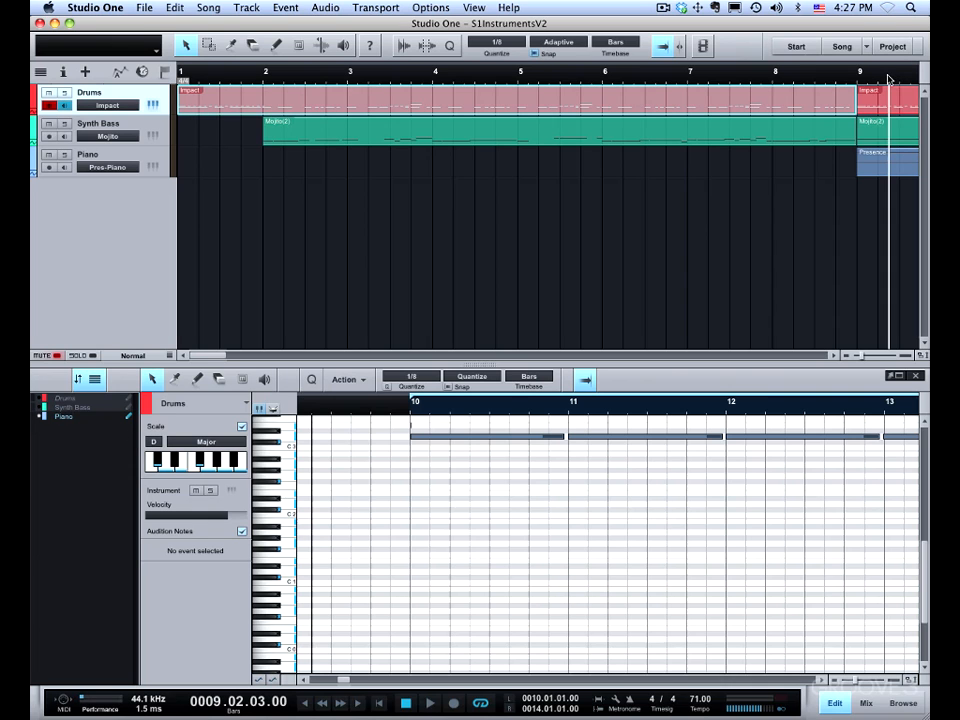
left_click_drag(925, 548, 926, 508)
left_click(62, 417)
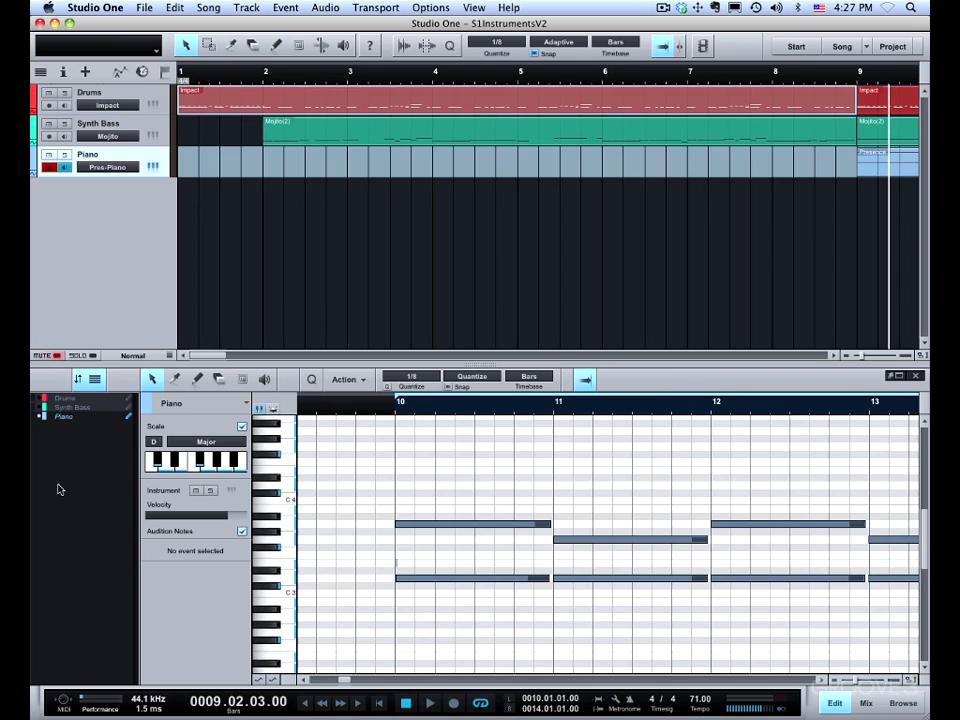
left_click(96, 381)
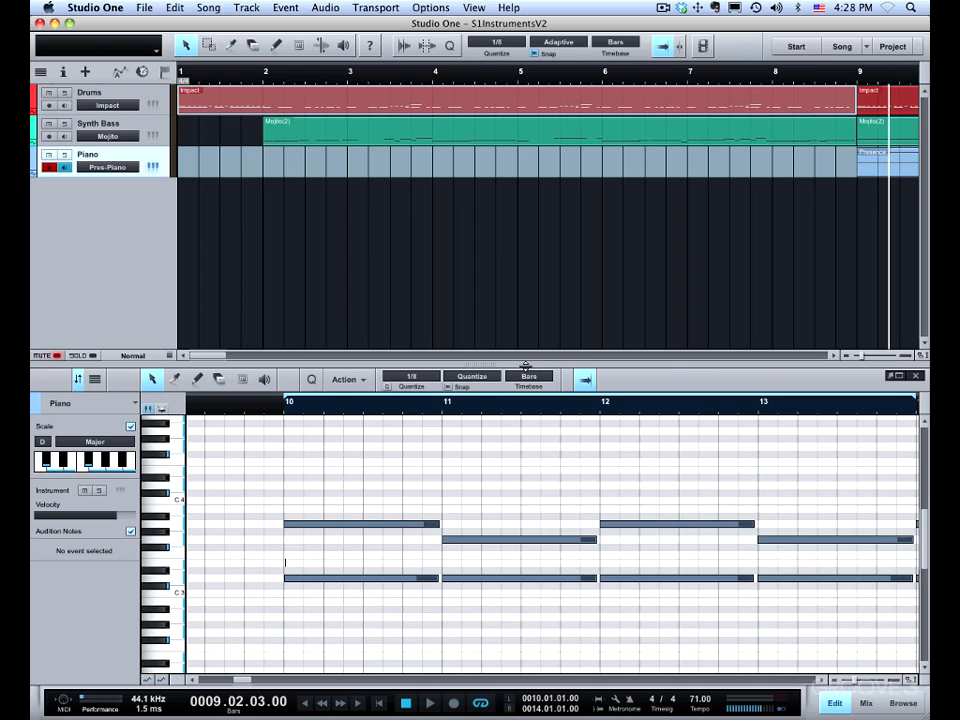
Step: Detach the note editor into its own window, enlarge it to fill the screen, and dock it below the arrangement
mouse_move(525, 366)
left_mouse_down()
mouse_move(506, 268)
mouse_move(514, 372)
left_mouse_up()
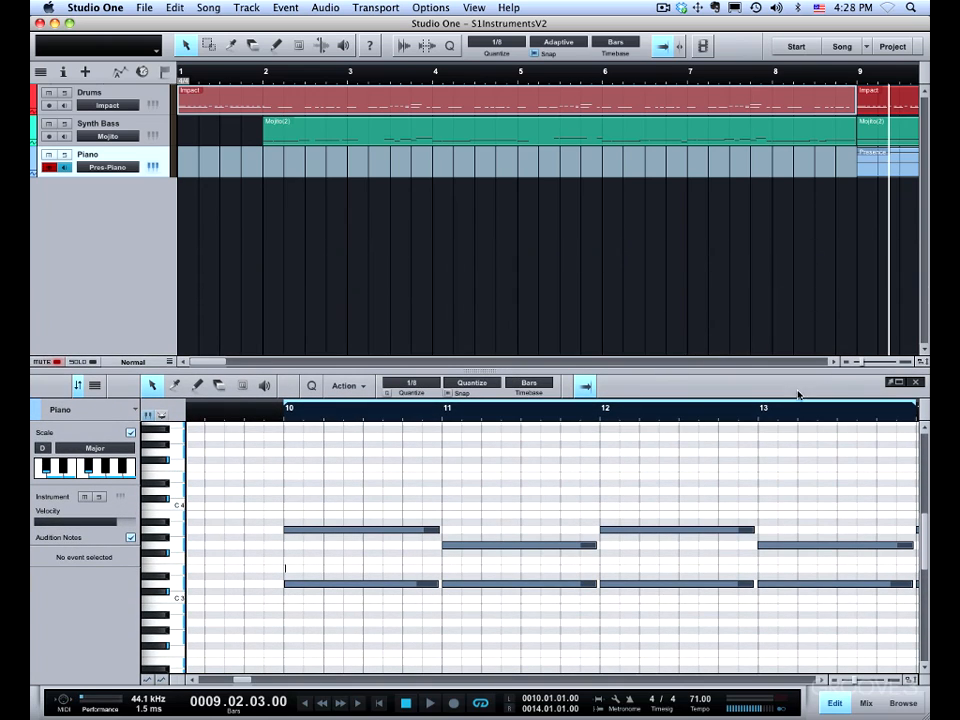
left_click(895, 383)
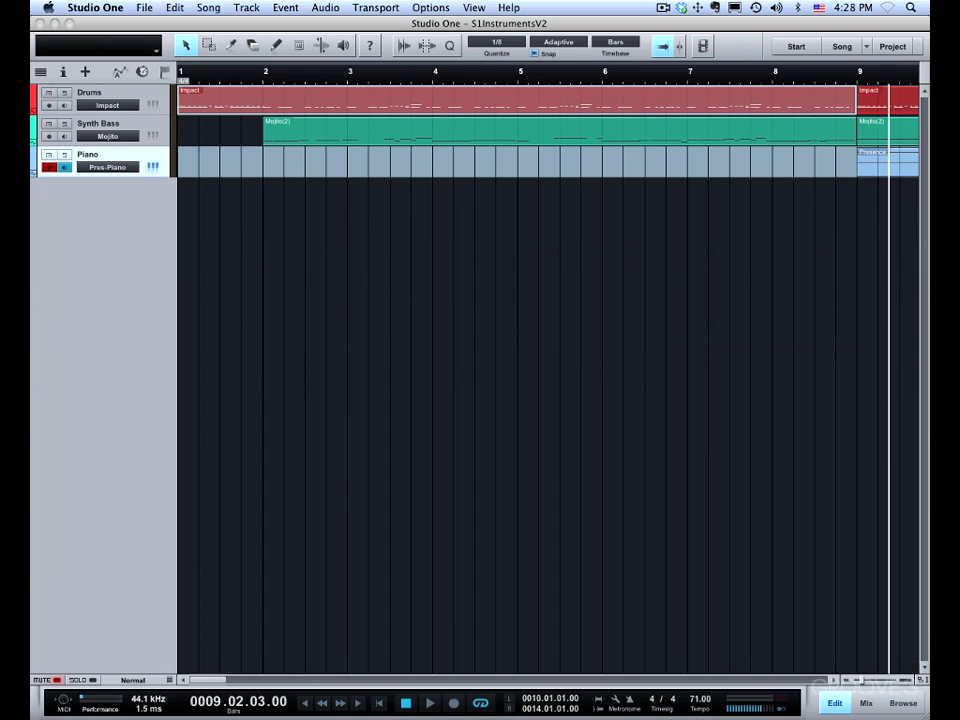
left_click_drag(31, 294, 495, 240)
left_click(766, 238)
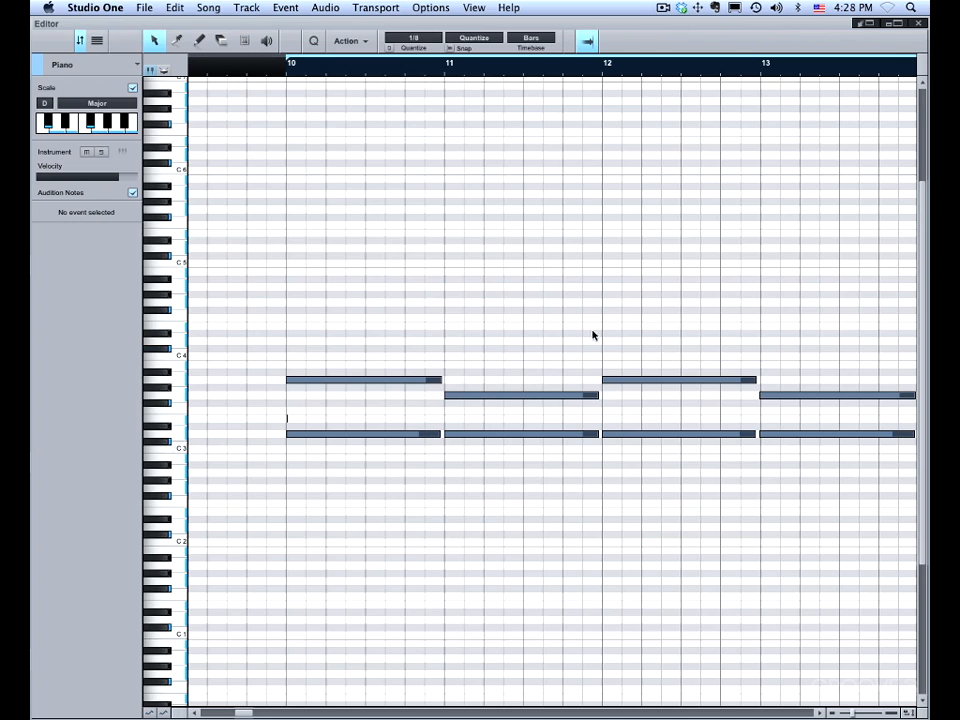
left_click(866, 25)
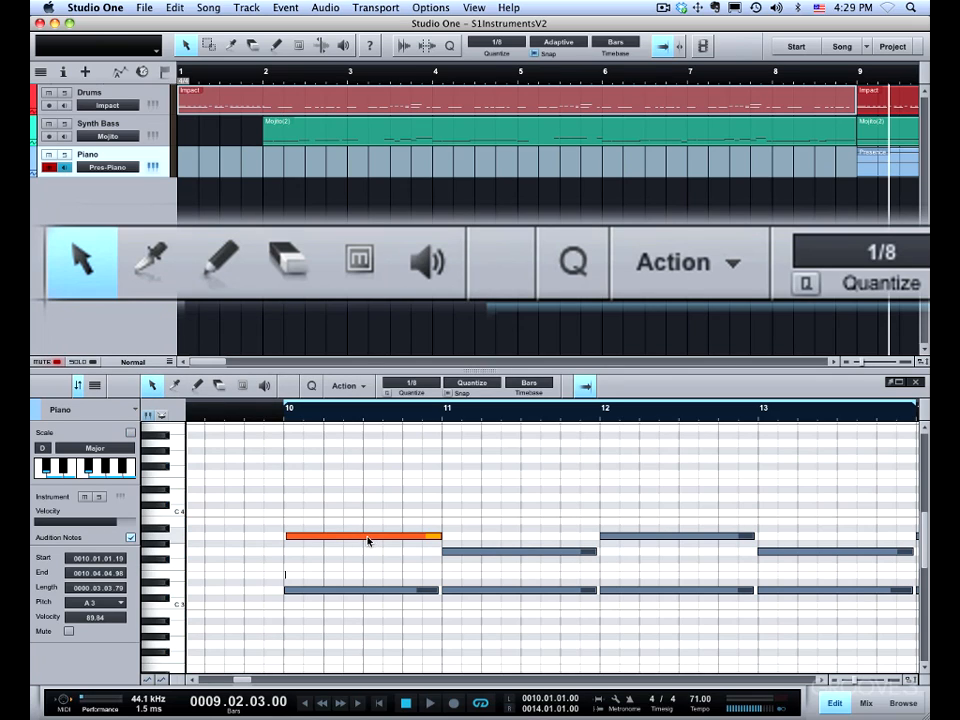
Step: Nudge the A3 note at bar 10 slightly and turn off note auditioning
mouse_move(365, 540)
left_mouse_down()
mouse_move(360, 497)
mouse_move(366, 555)
mouse_move(360, 499)
mouse_move(362, 536)
left_mouse_up()
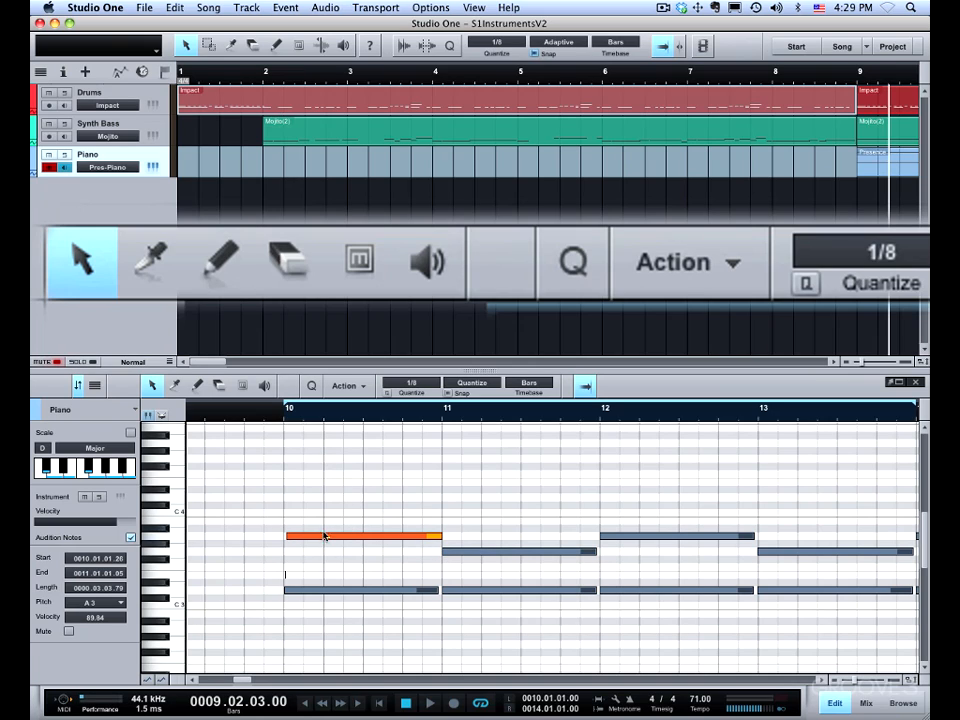
left_click(130, 538)
Step: Shorten the bar 10 A3 note to 0.1.2.73 and place a duplicate starting at 10.03.02.03
mouse_move(347, 541)
left_mouse_down()
mouse_move(343, 486)
mouse_move(343, 546)
mouse_move(339, 535)
mouse_move(455, 540)
mouse_move(270, 545)
mouse_move(369, 540)
mouse_move(302, 540)
mouse_move(344, 541)
left_mouse_up()
left_click_drag(439, 536, 328, 541)
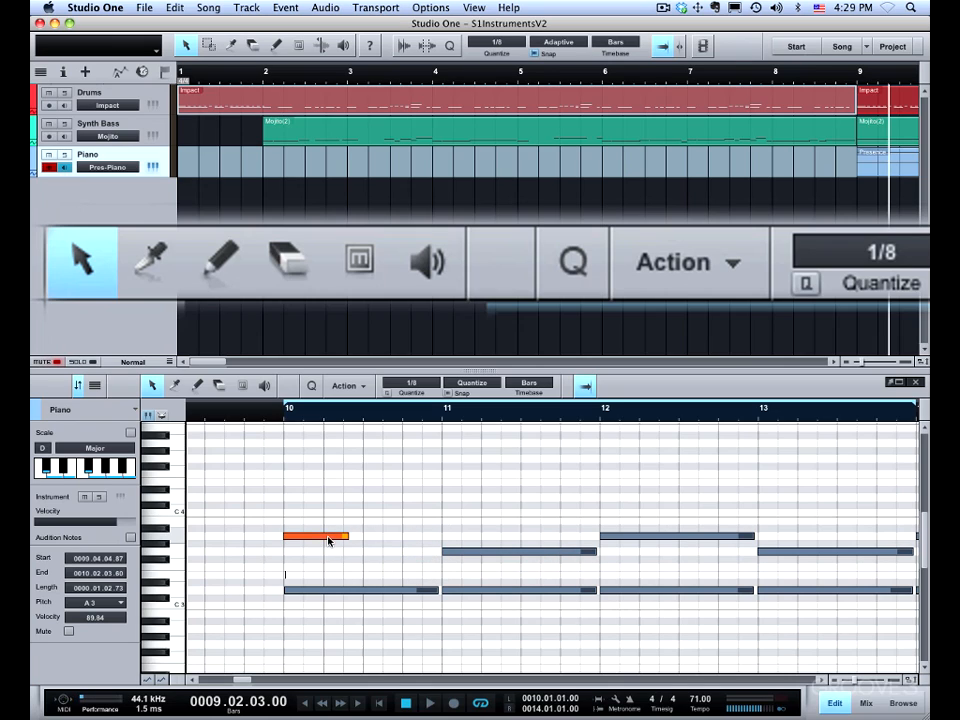
key("d")
left_click_drag(378, 538, 396, 538)
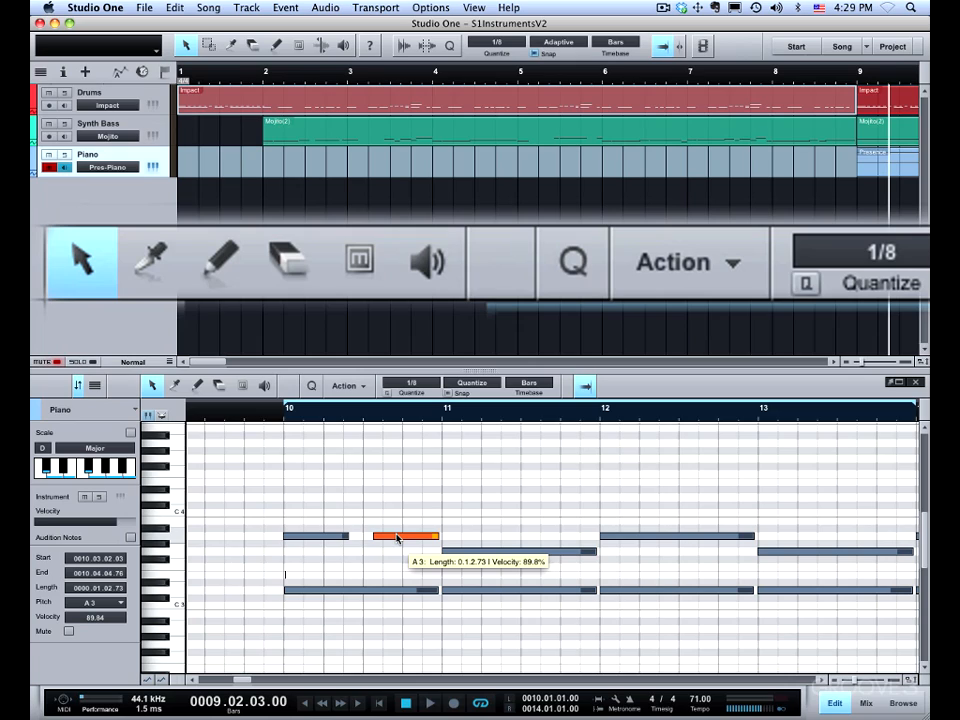
Step: Undo the move, shortening and duplication of the bar 10 A3 note
key("super+z")
key("super+z")
key("super+z")
key("super+z")
key("super+z")
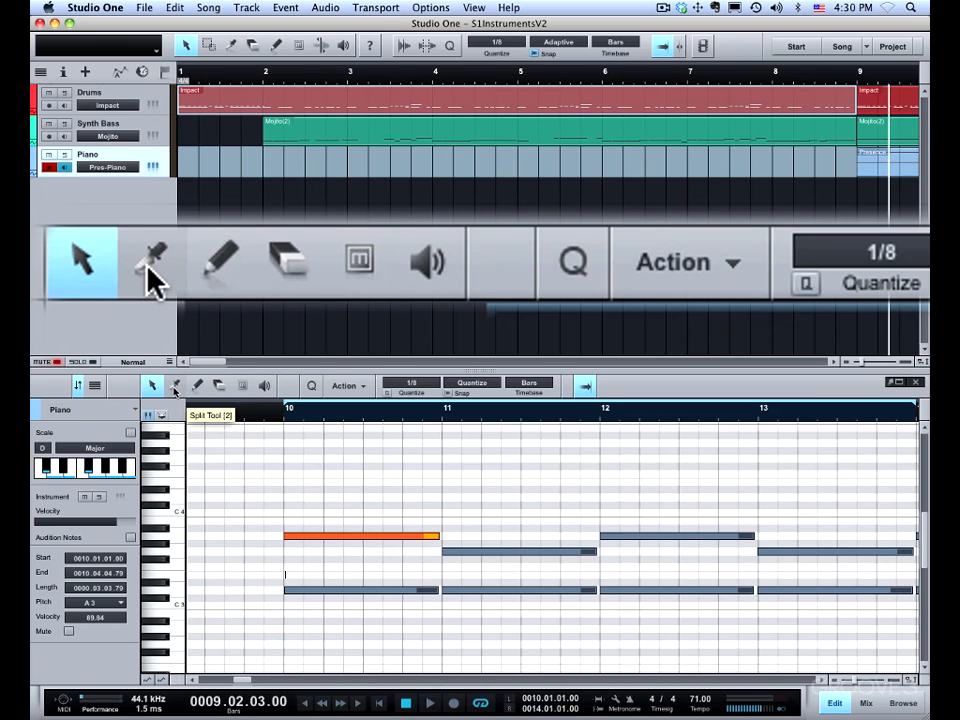
Step: Split the bar 10 A3 note at about 10.03.02.60 and shorten both pieces together, the first to 0.1.3.53
left_click(175, 386)
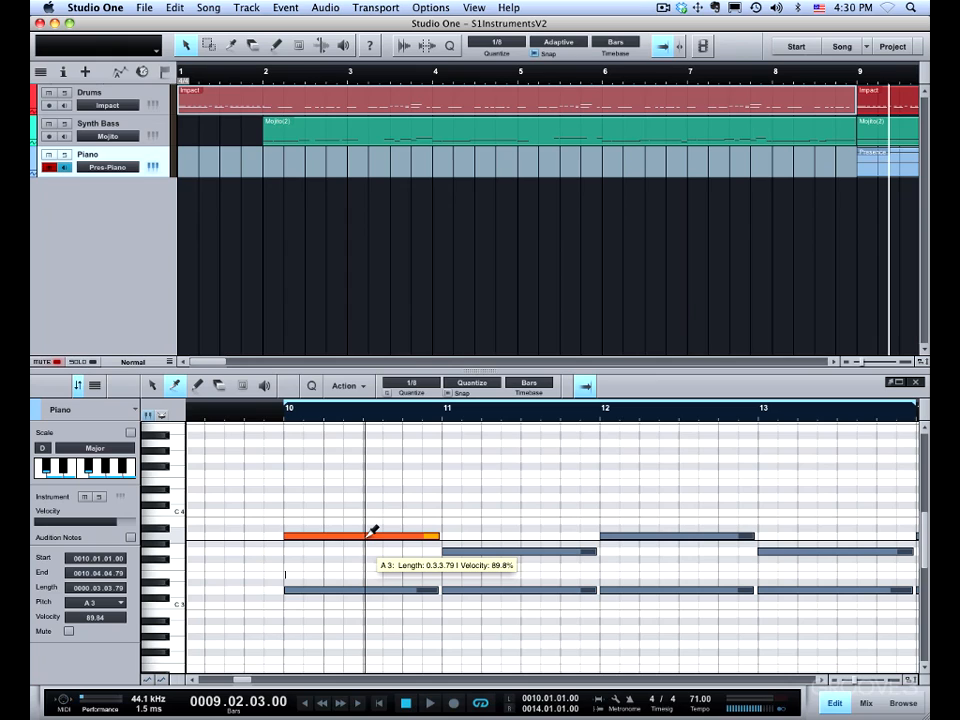
left_click(378, 536)
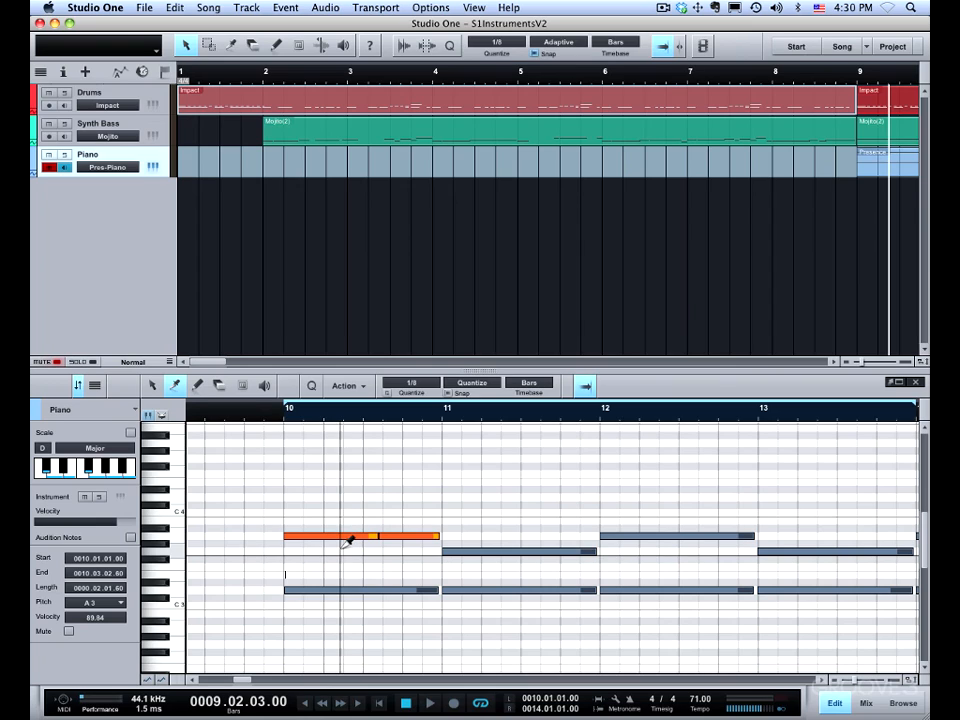
key("1")
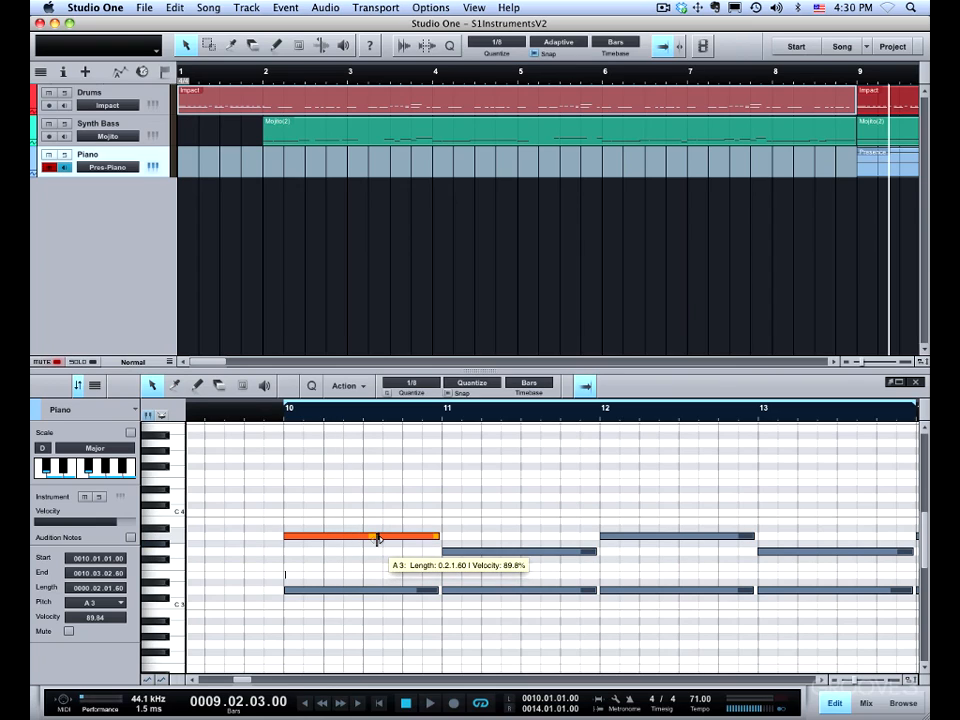
left_click_drag(378, 545, 358, 542)
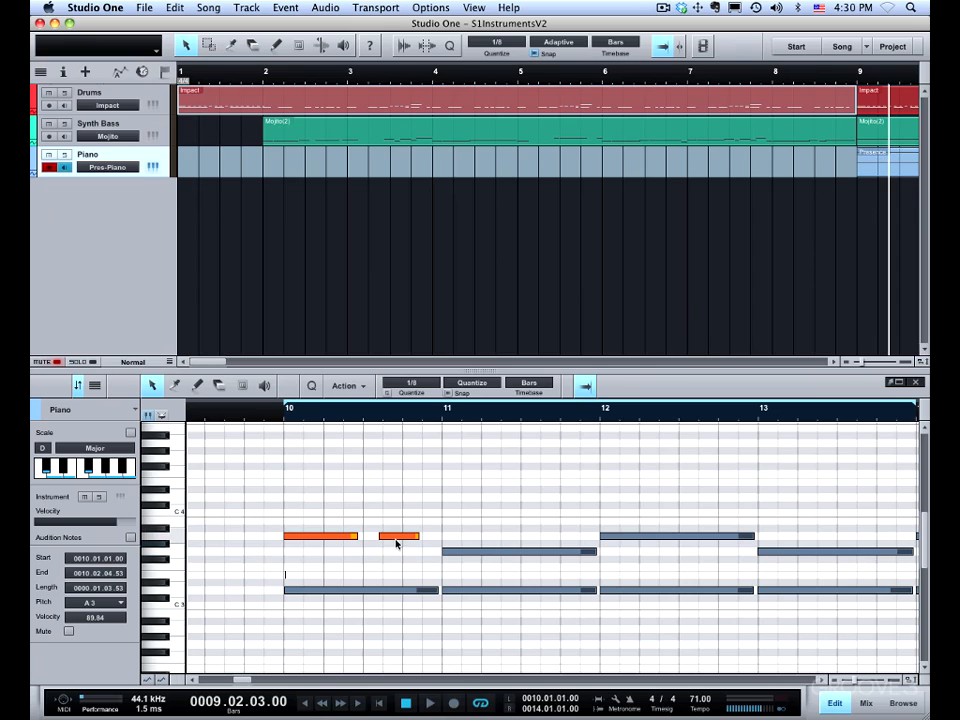
Step: Play back the split piano notes from just before bar 10 and undo the split and shortening
left_click(236, 415)
key("space")
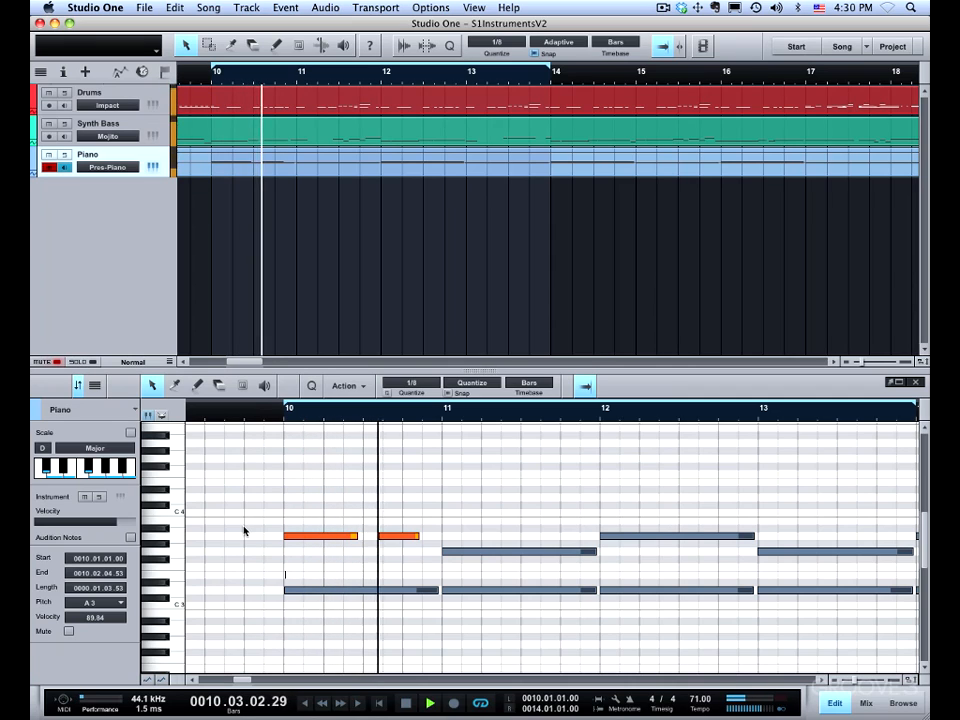
key("space")
key("g")
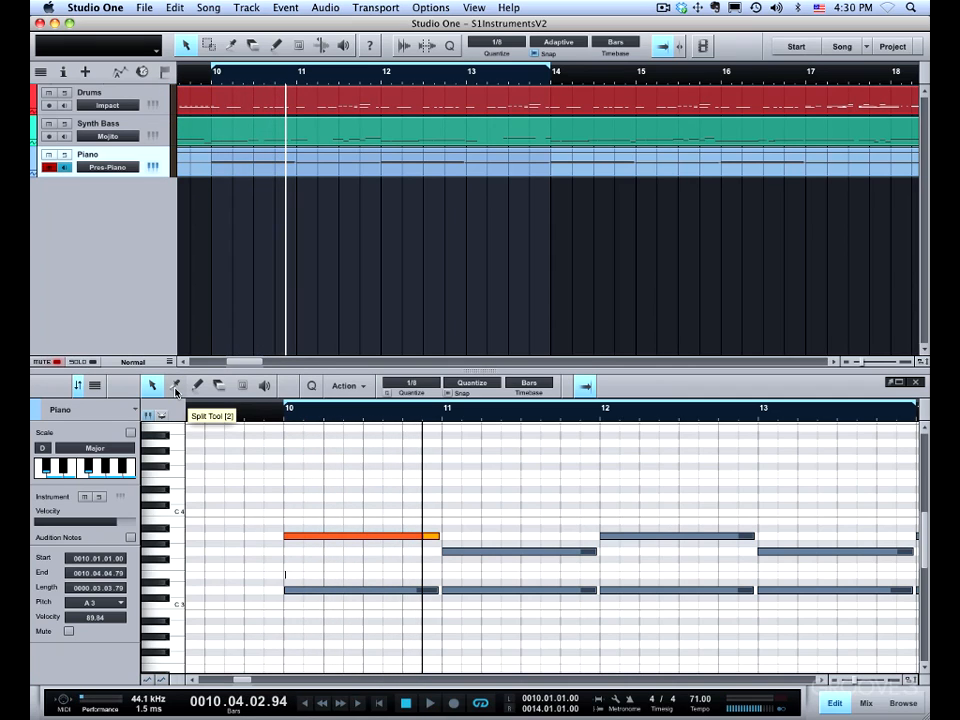
Step: Open the Info View as a floating window over the arrangement and activate the note editor's Split tool
left_click(369, 45)
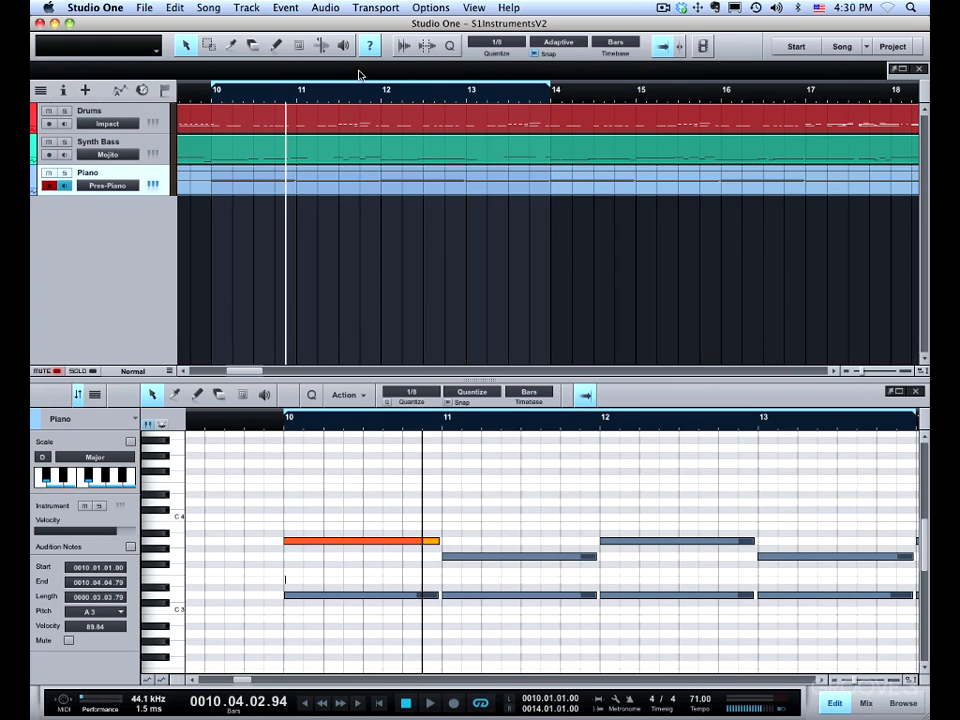
left_click(900, 70)
left_click_drag(502, 158, 554, 268)
key("3")
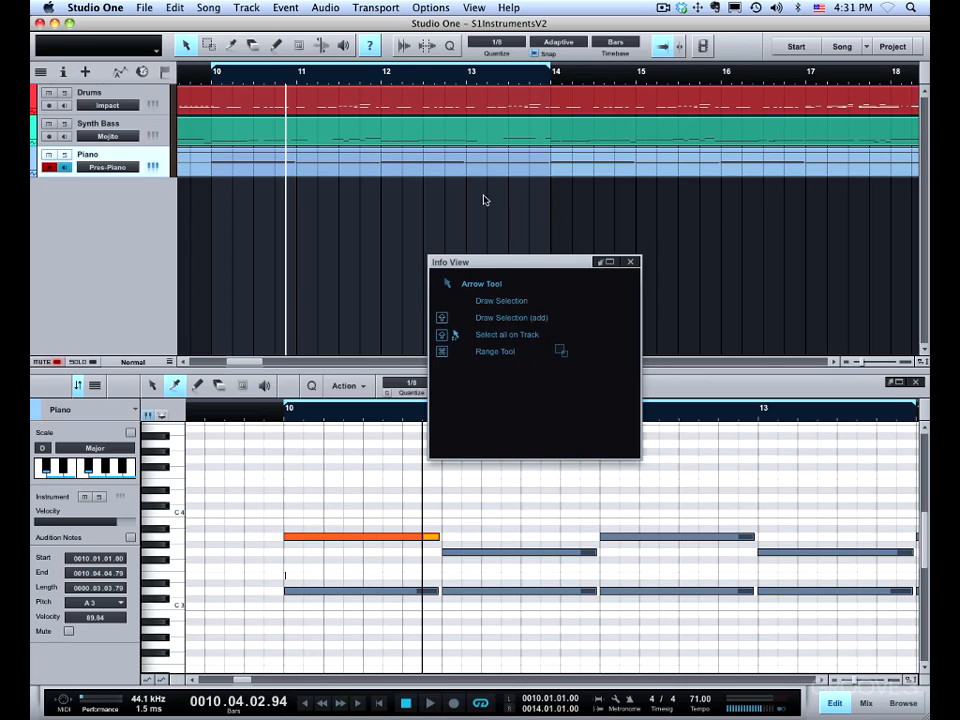
left_click_drag(521, 264, 744, 236)
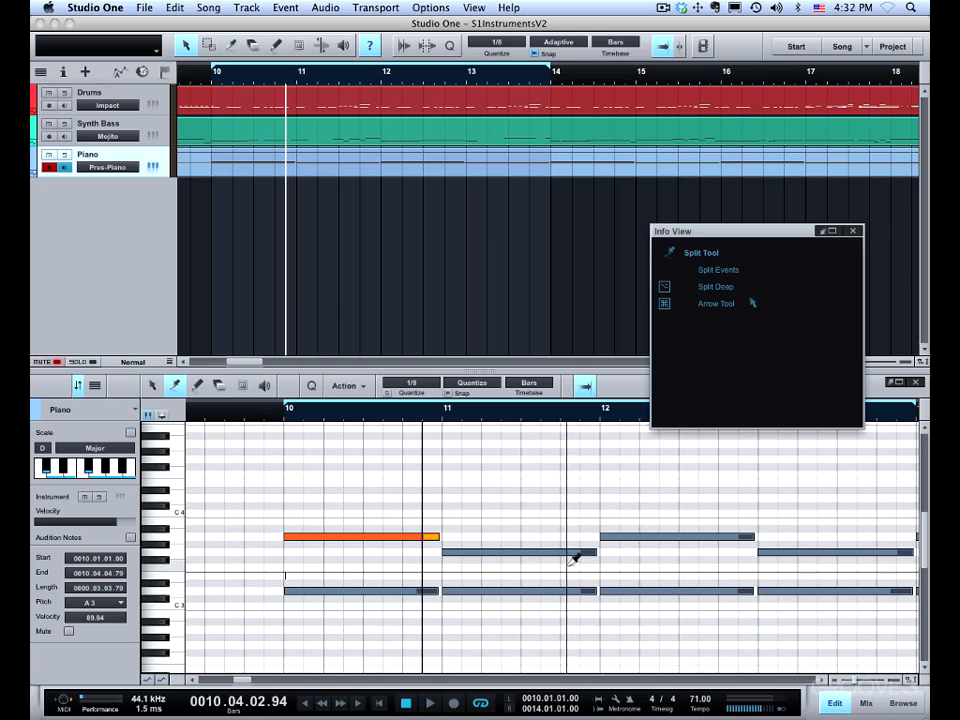
Step: Deep-split the Piano part late in bar 11, move its second section about half a bar later, and undo both edits
key("alt")
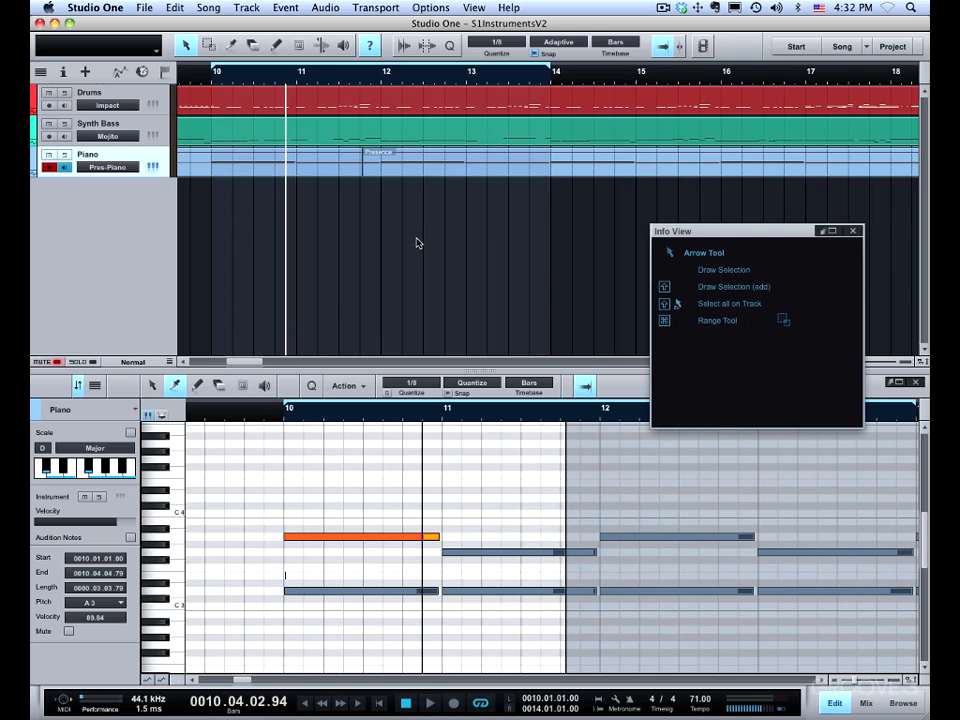
left_click_drag(372, 164, 412, 164)
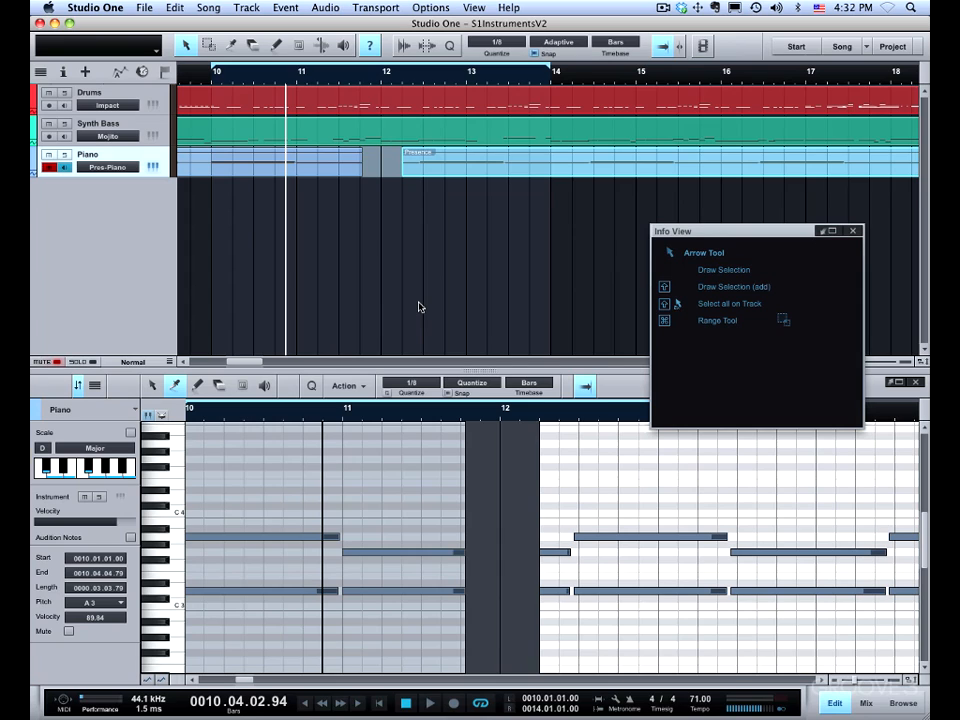
key("super+z")
key("super+z")
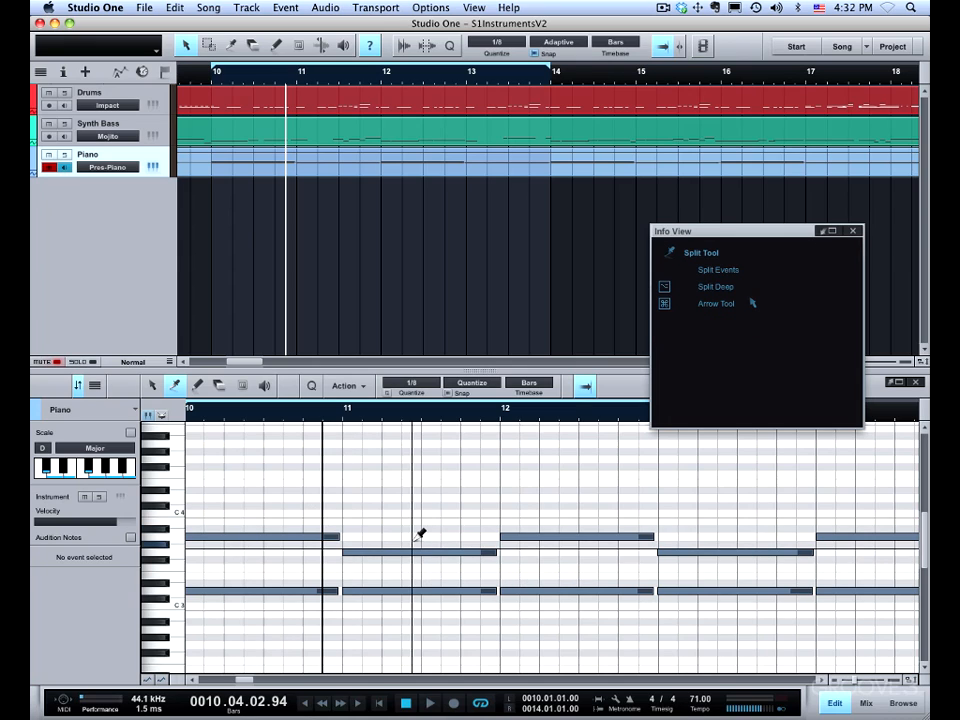
Step: Split the A3 note in bar 12 near its midpoint, at about 12.02.04.97
left_click(579, 536)
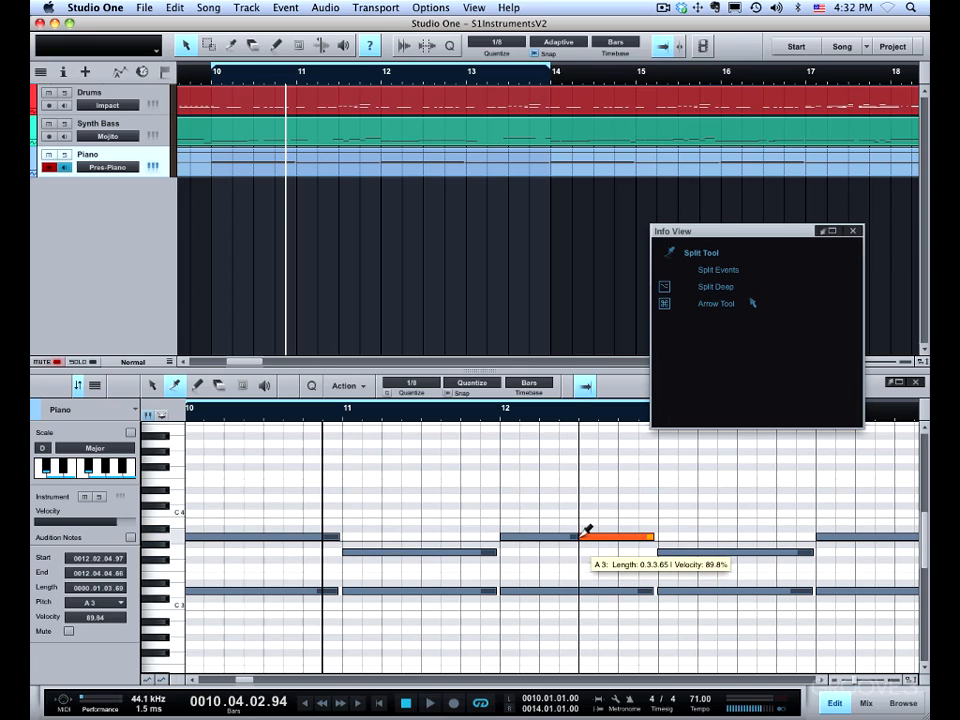
Step: Reposition and shorten the split note sections in bar 12, and undo these edits together with the split
left_click_drag(572, 538, 597, 549)
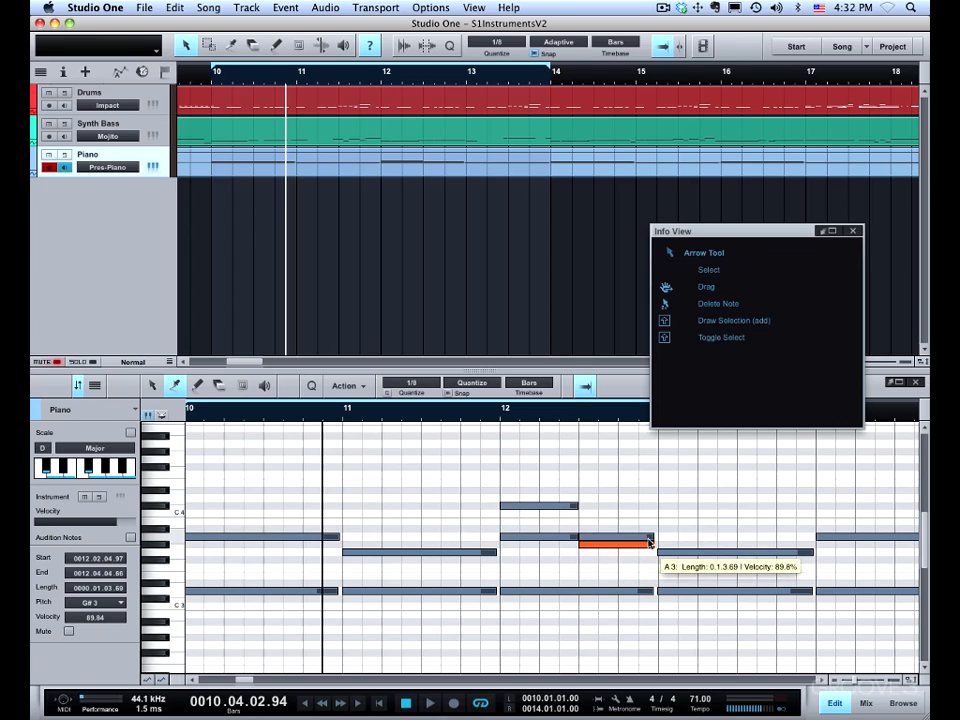
left_click_drag(655, 538, 641, 550)
key("3")
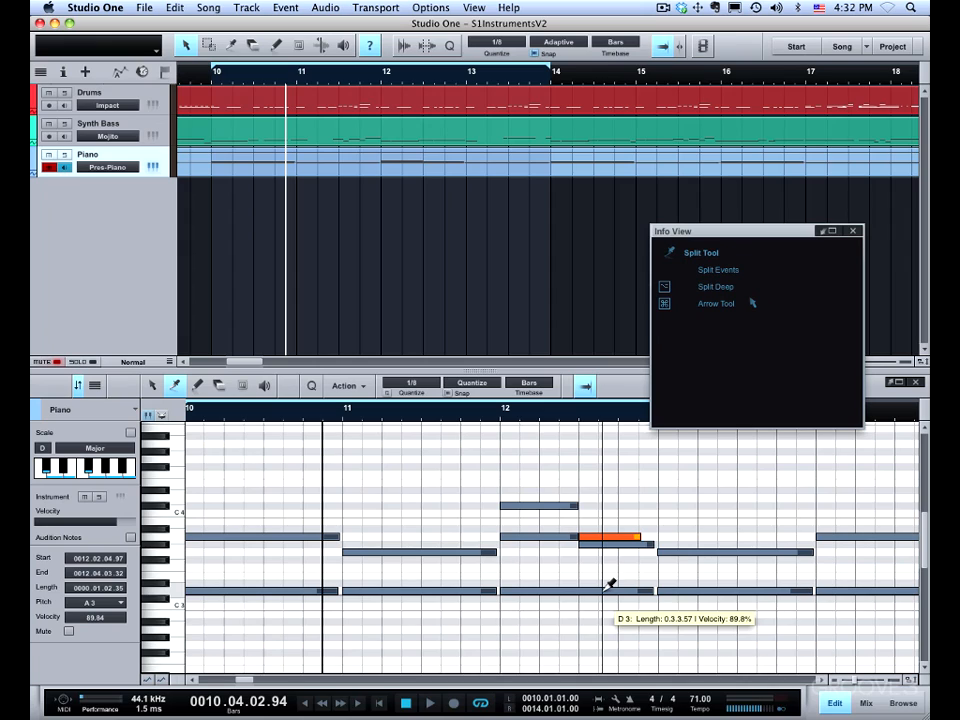
key("super+z")
key("super+z")
key("super+z")
key("super+z")
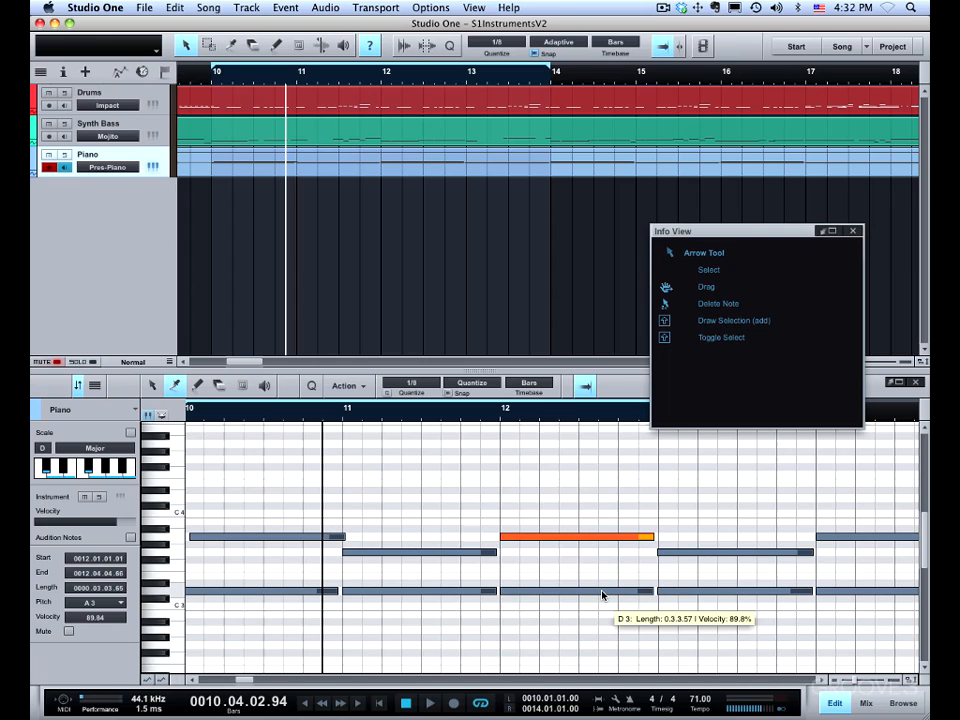
Step: Paint a D#4 note about three beats long at bar 11 and lower its velocity to about 61 and bar 12's A3 to about 72
left_click(198, 390)
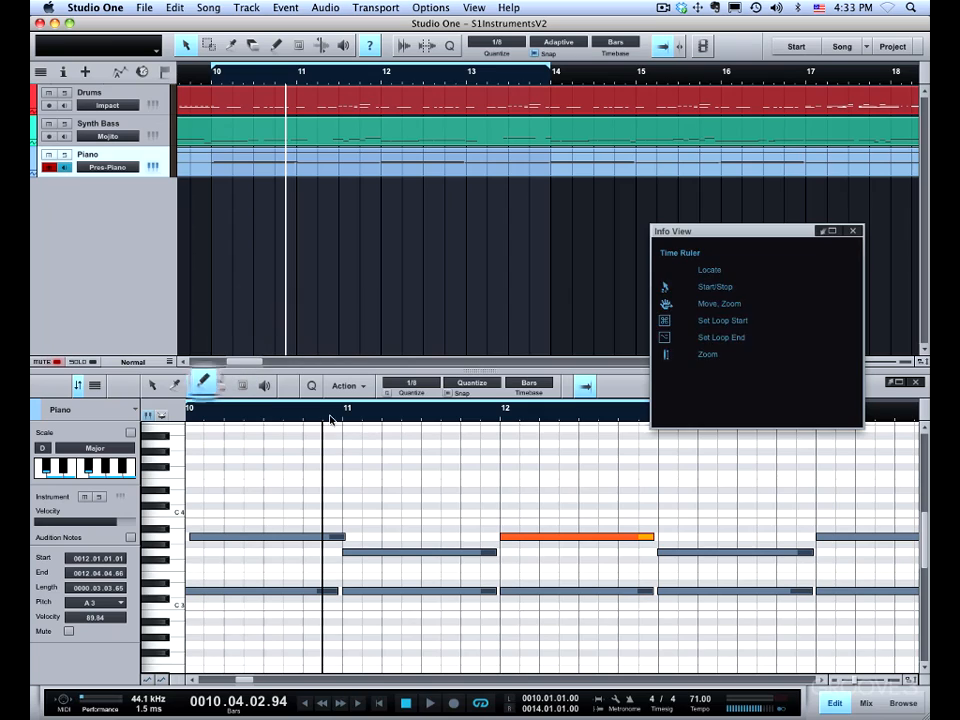
left_click_drag(346, 490, 472, 484)
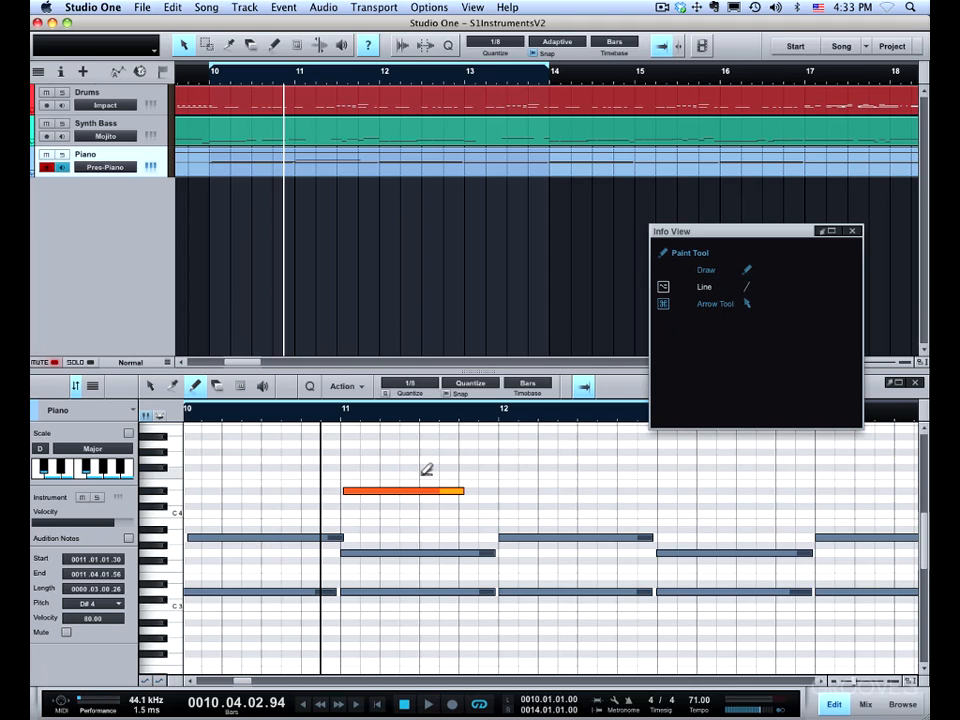
mouse_move(427, 483)
left_mouse_down()
mouse_move(421, 467)
mouse_move(417, 596)
mouse_move(412, 496)
mouse_move(418, 597)
mouse_move(416, 448)
mouse_move(420, 598)
mouse_move(426, 491)
mouse_move(422, 591)
mouse_move(426, 530)
left_mouse_up()
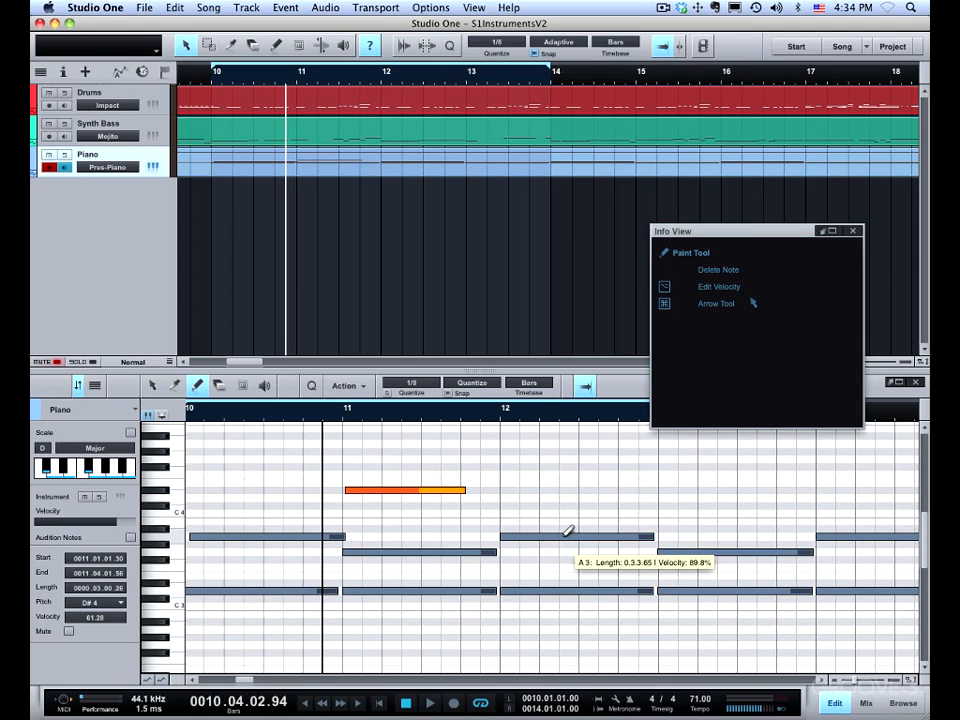
mouse_move(570, 531)
left_mouse_down()
mouse_move(564, 514)
mouse_move(560, 576)
left_mouse_up()
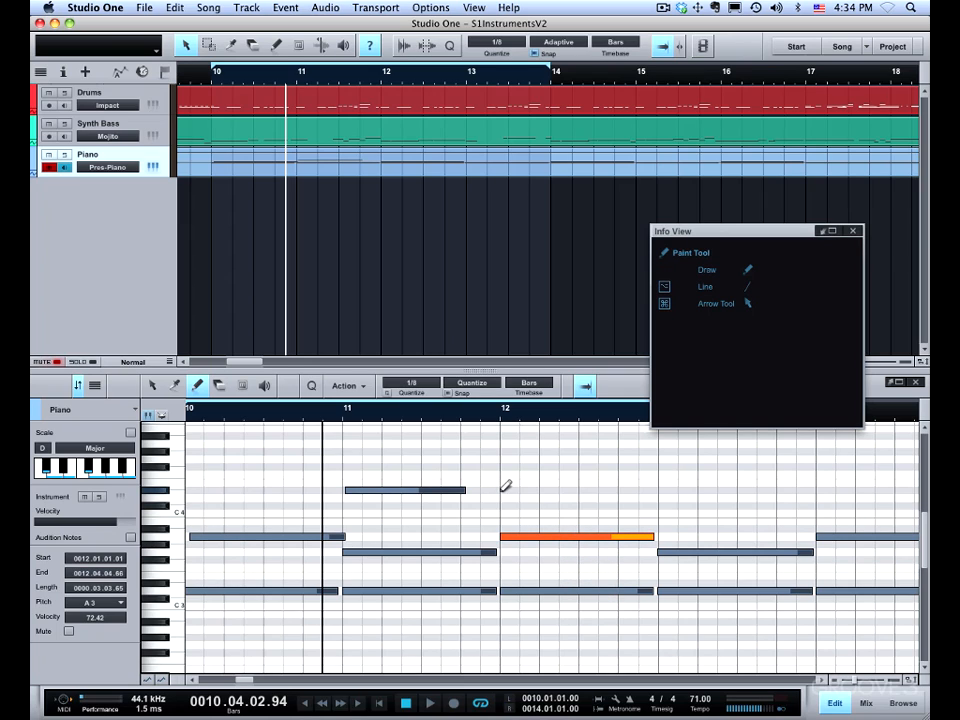
Step: Paint a second D#4 note about three beats long at bar 12, and trim the bar 11 D#4 to span about 11.01.04.37 to 11.03.03.71
mouse_move(506, 485)
left_mouse_down()
mouse_move(624, 487)
mouse_move(621, 478)
mouse_move(614, 501)
mouse_move(608, 484)
left_mouse_up()
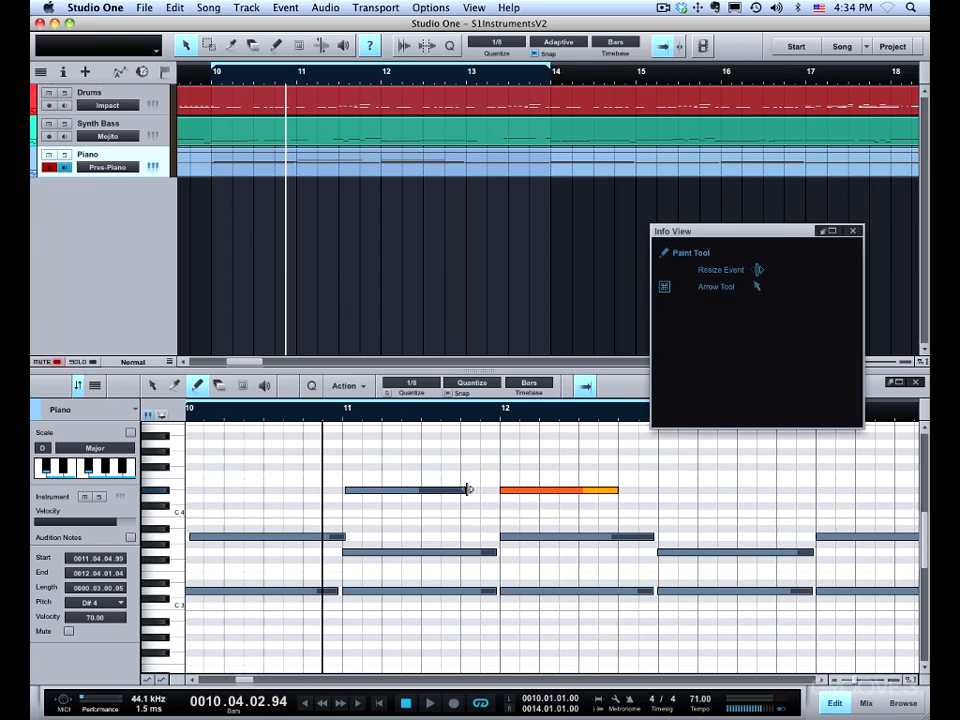
left_click_drag(468, 489, 447, 490)
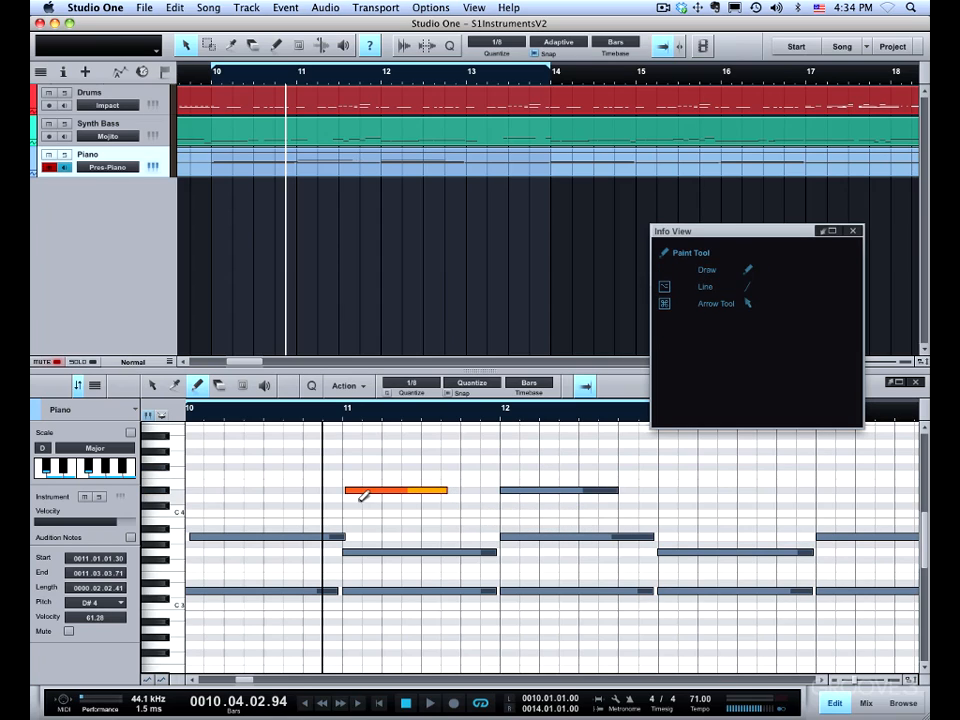
left_click_drag(346, 494, 376, 496)
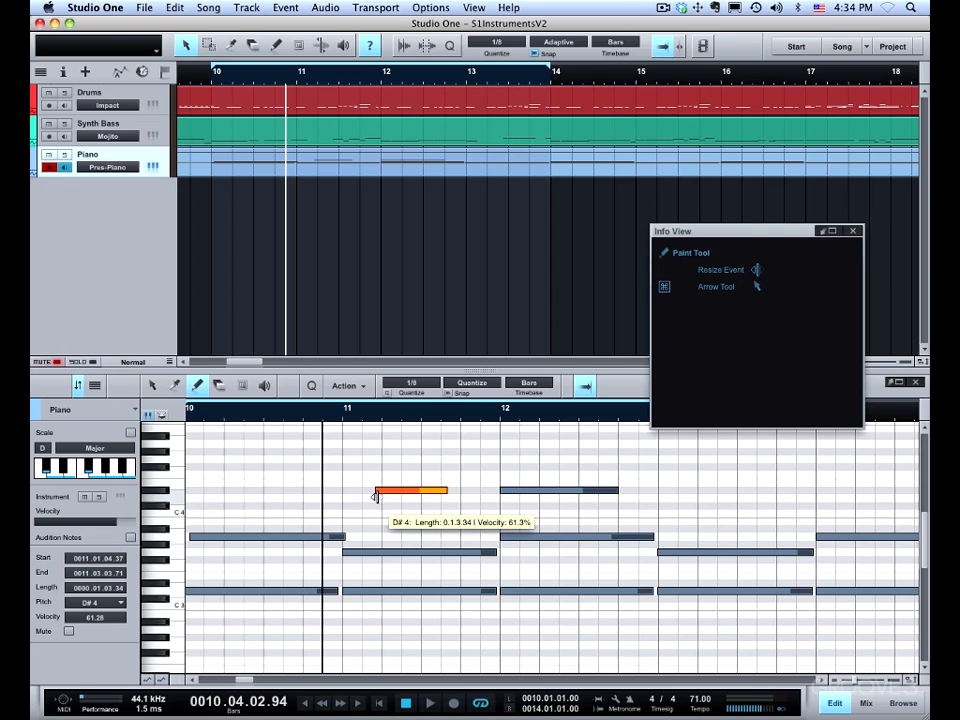
Step: Paint short notes at the start of bar 13 with the D Major scale enabled, and leave the scale set to Melodic Minor but disabled
left_click(130, 433)
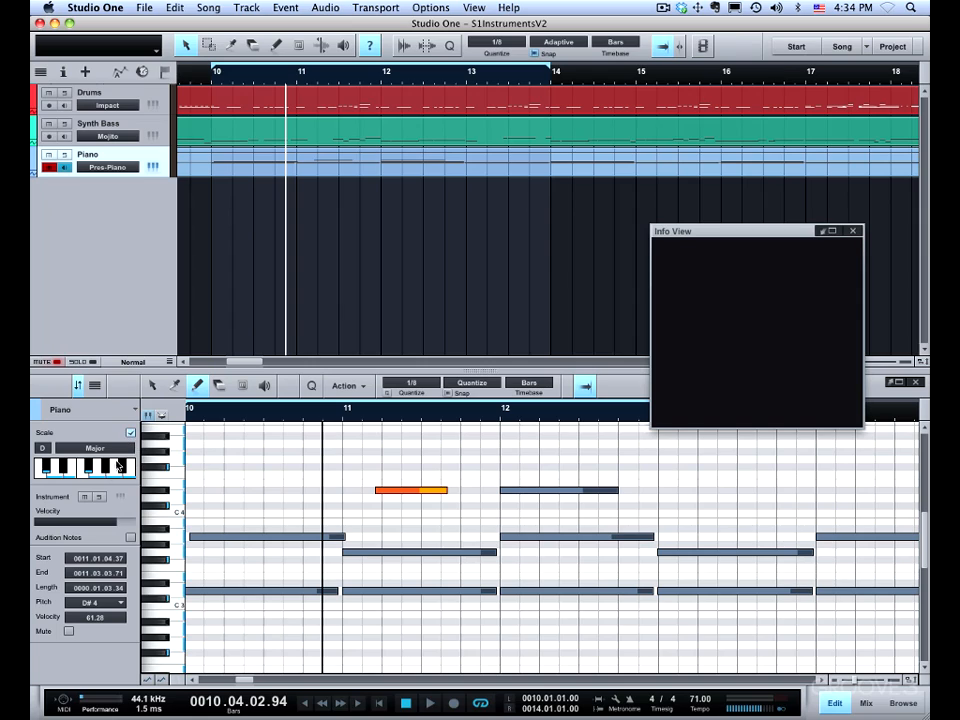
left_click(660, 484)
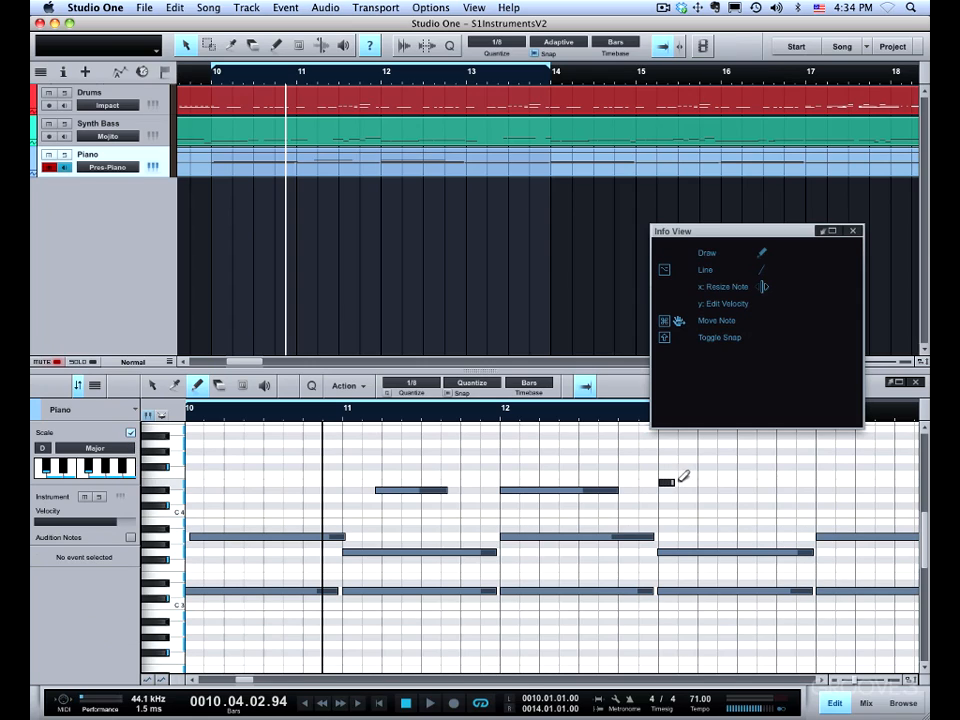
mouse_move(679, 482)
left_mouse_down()
mouse_move(689, 481)
mouse_move(661, 474)
mouse_move(677, 463)
left_mouse_up()
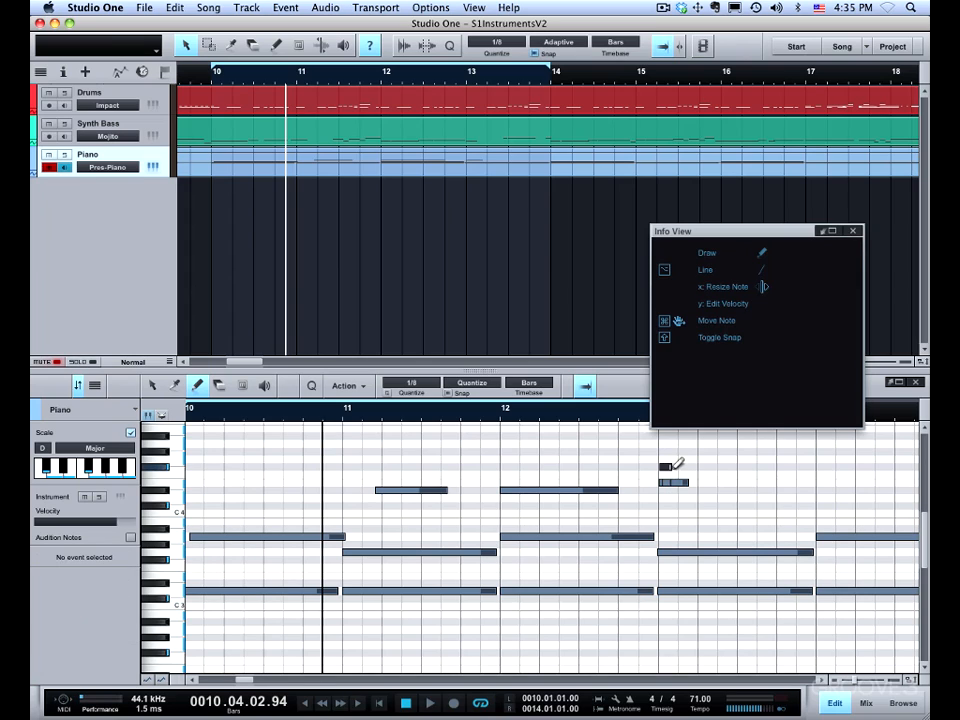
left_click(666, 452)
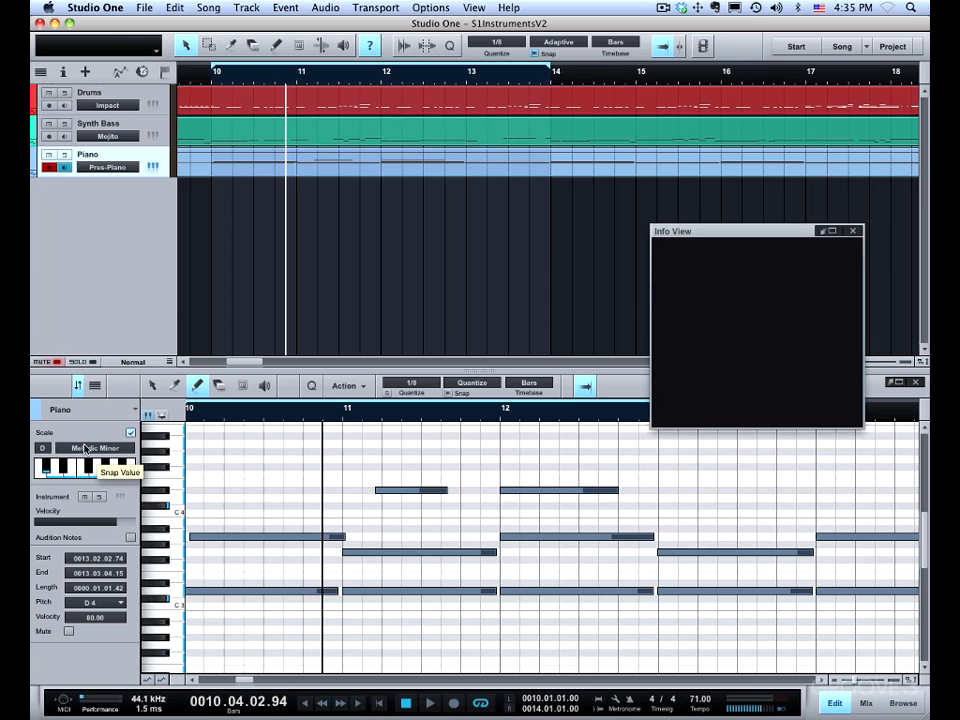
left_click(130, 432)
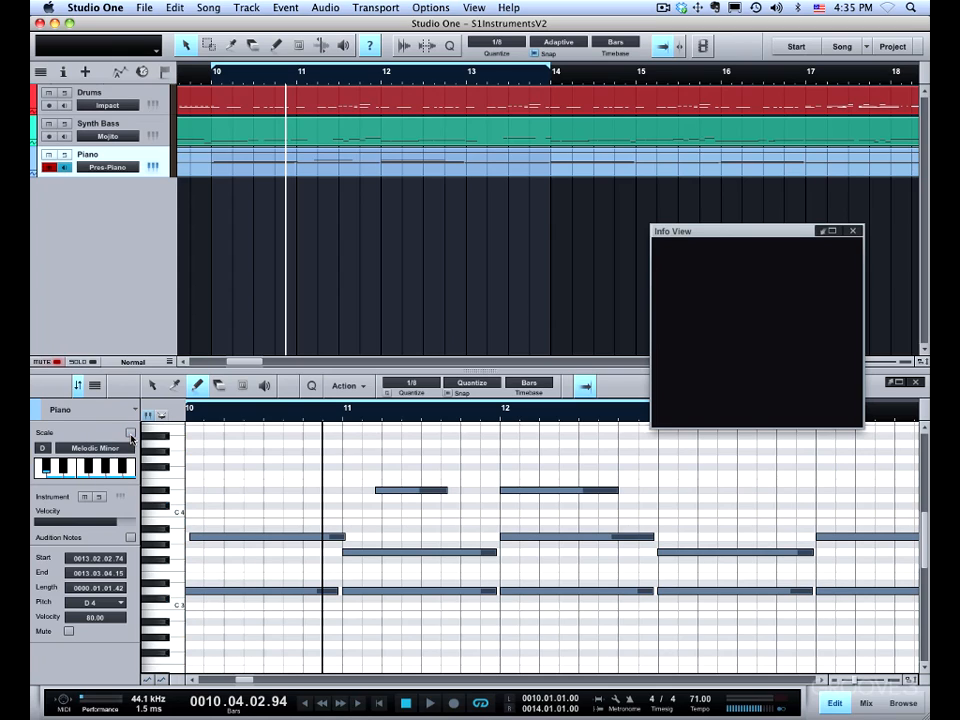
Step: Erase the two painted D#4 notes in bars 11 and 12 with the Eraser tool
left_click(218, 387)
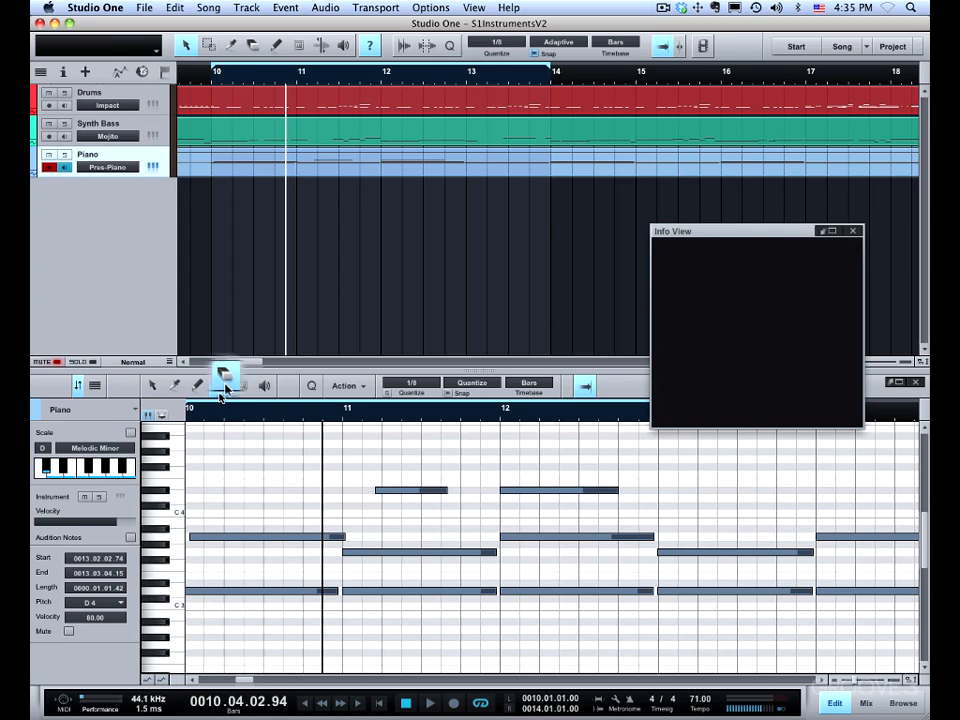
left_click(427, 486)
left_click(549, 489)
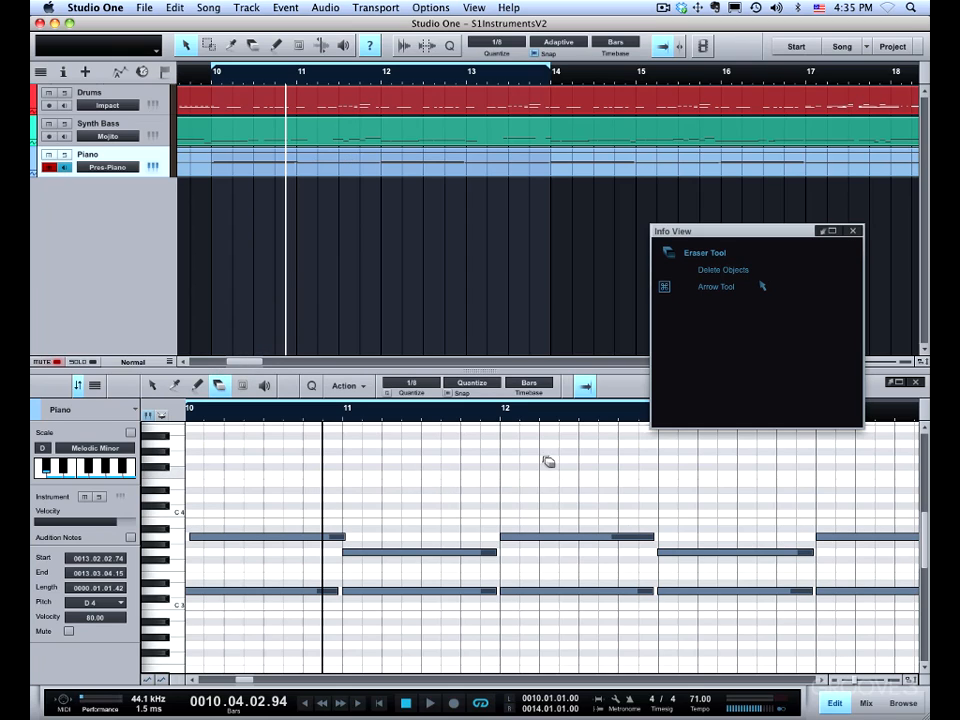
Step: Erase the remaining Piano notes in bars 11 through 13 and undo those deletions
mouse_move(514, 477)
left_mouse_down()
mouse_move(570, 564)
mouse_move(514, 526)
mouse_move(529, 580)
mouse_move(814, 599)
left_mouse_up()
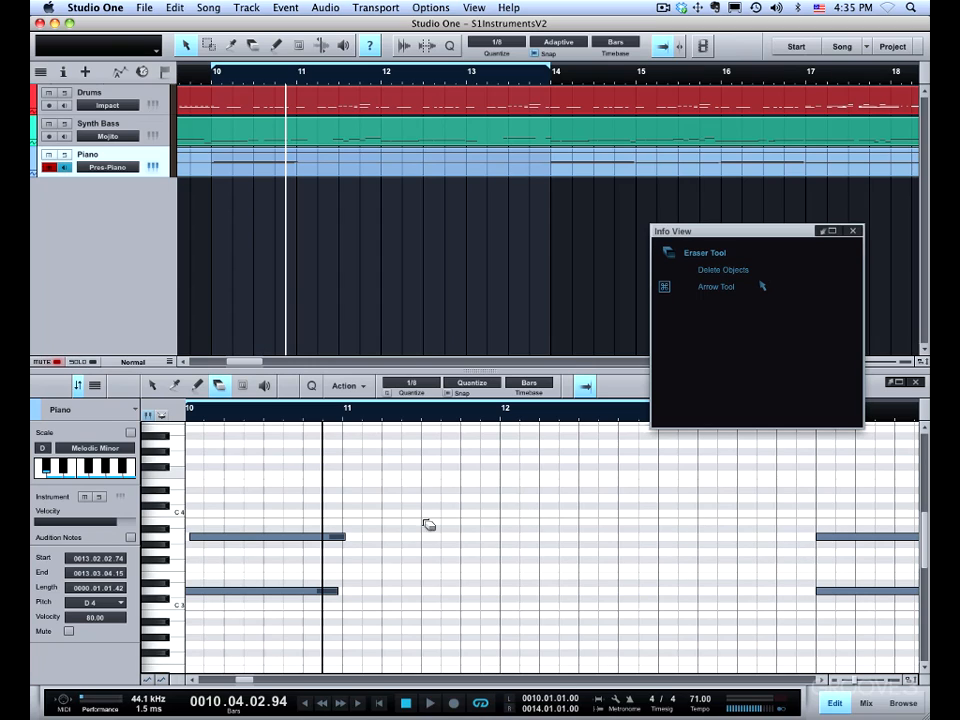
key("super+z")
key("super+z")
key("super+z")
key("super+z")
key("super+z")
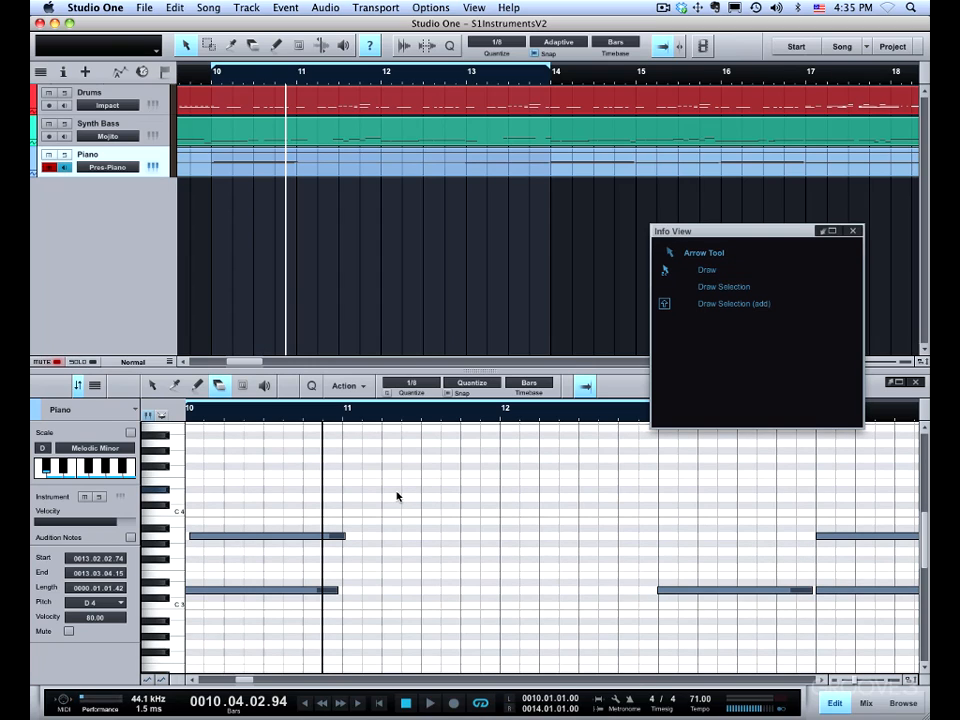
key("super+z")
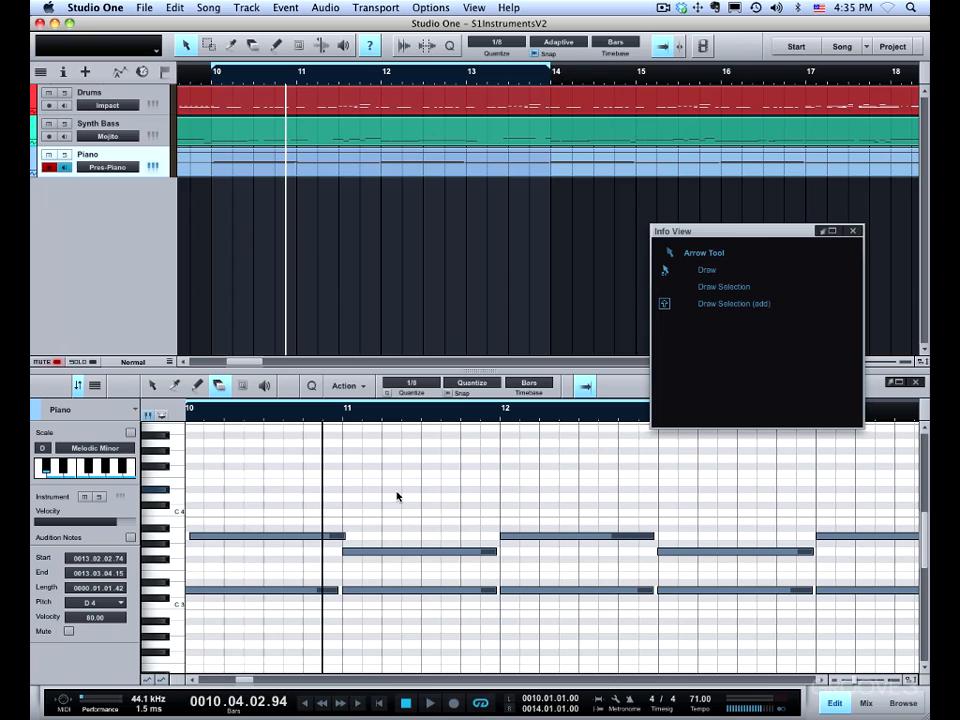
Step: Mute the four Piano notes in bars 11 and 12 with the Mute tool, and undo the muting
key("6")
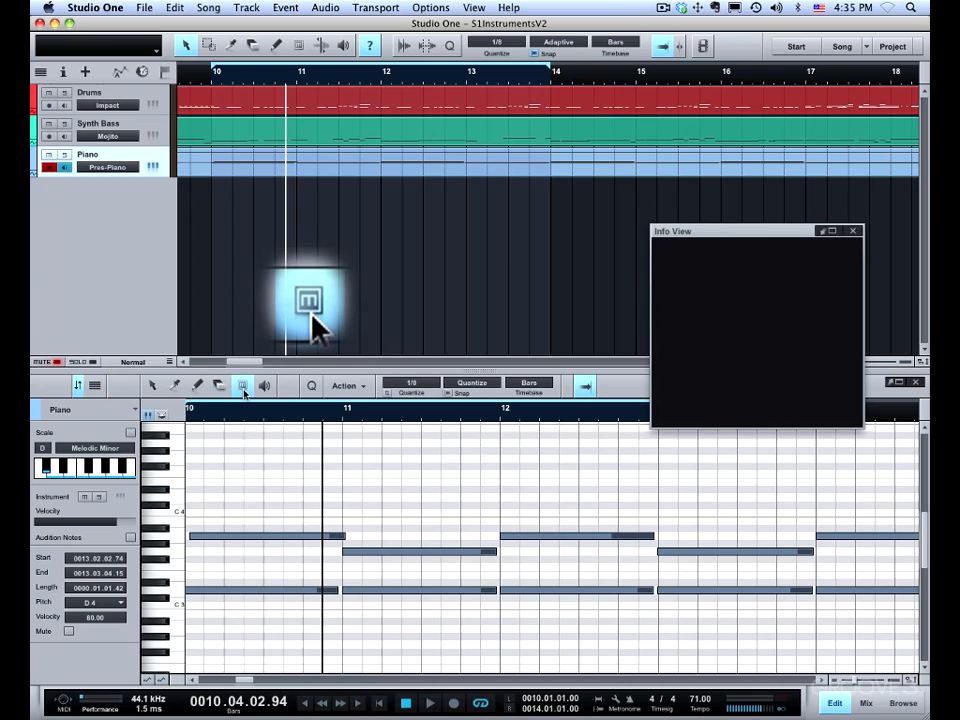
left_click(375, 550)
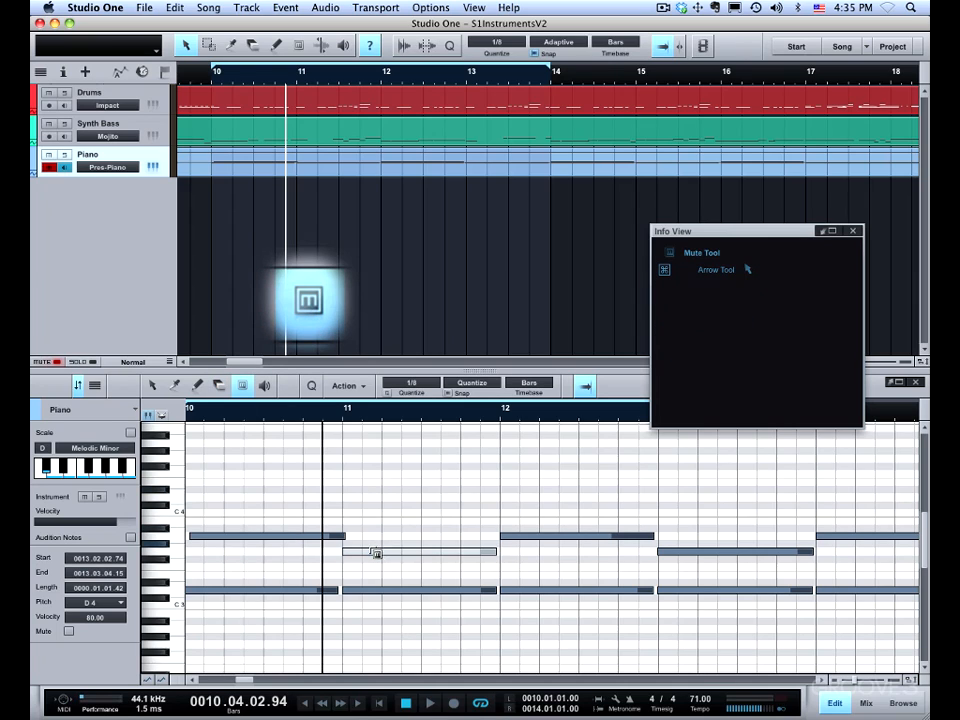
left_click(568, 538)
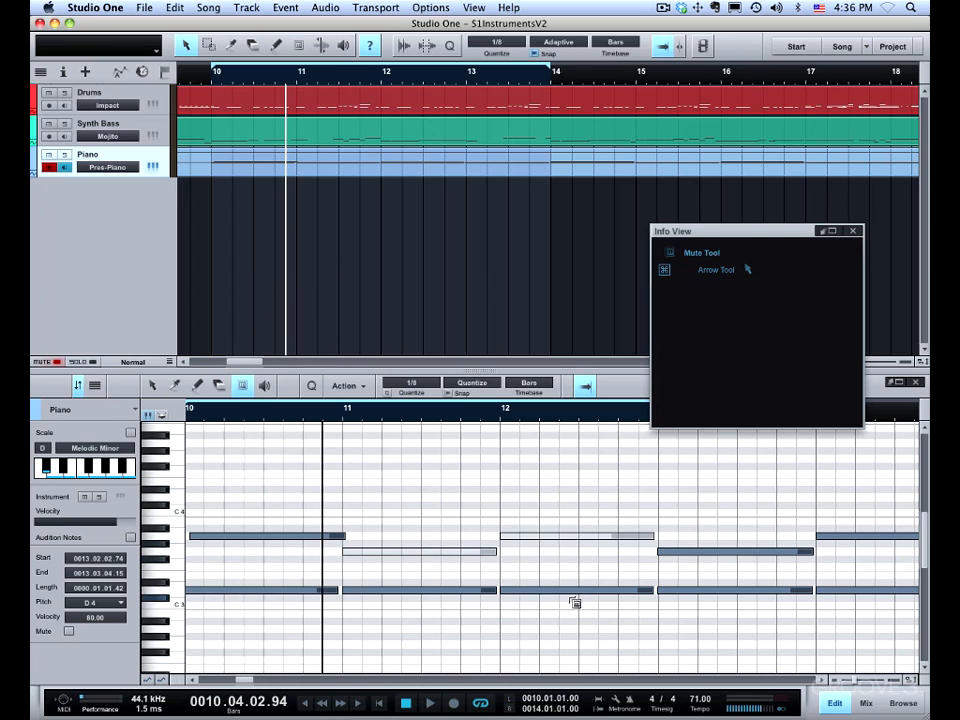
left_click(545, 591)
left_click(447, 592)
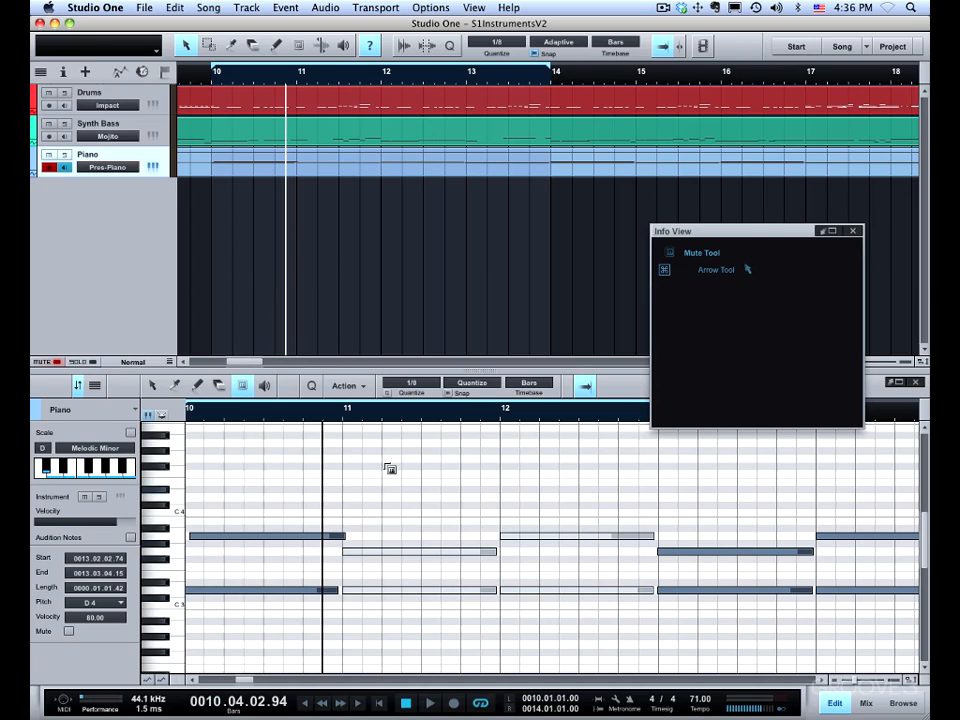
key("super+z")
key("super+z")
key("super+z")
key("super+z")
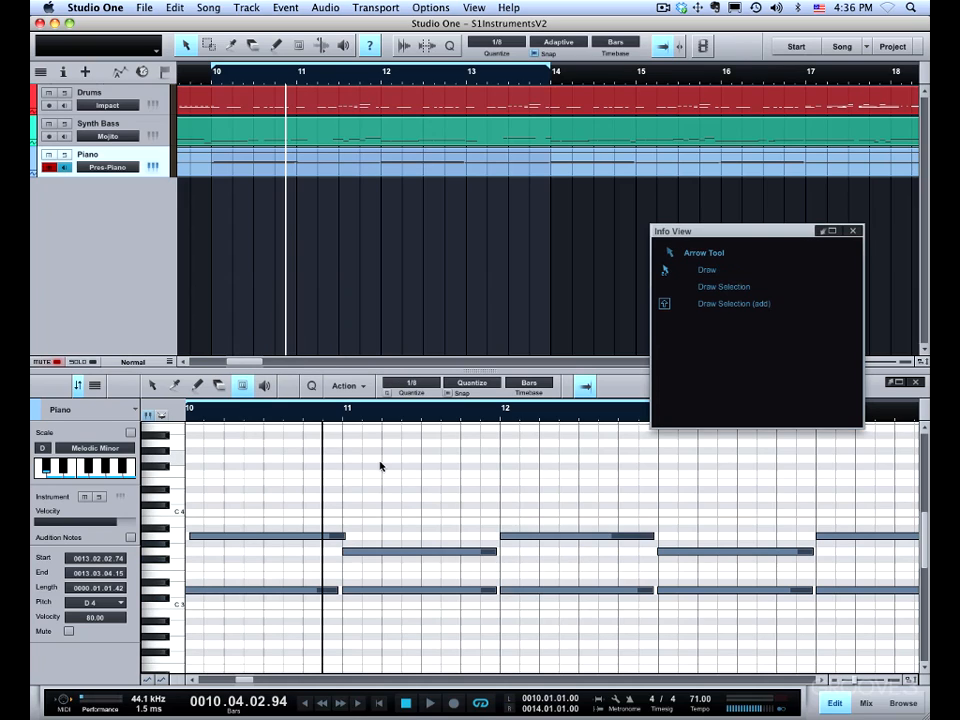
Step: Audition the Piano part in solo with the Listen tool from several points late in bars 10 and 12
left_click(265, 388)
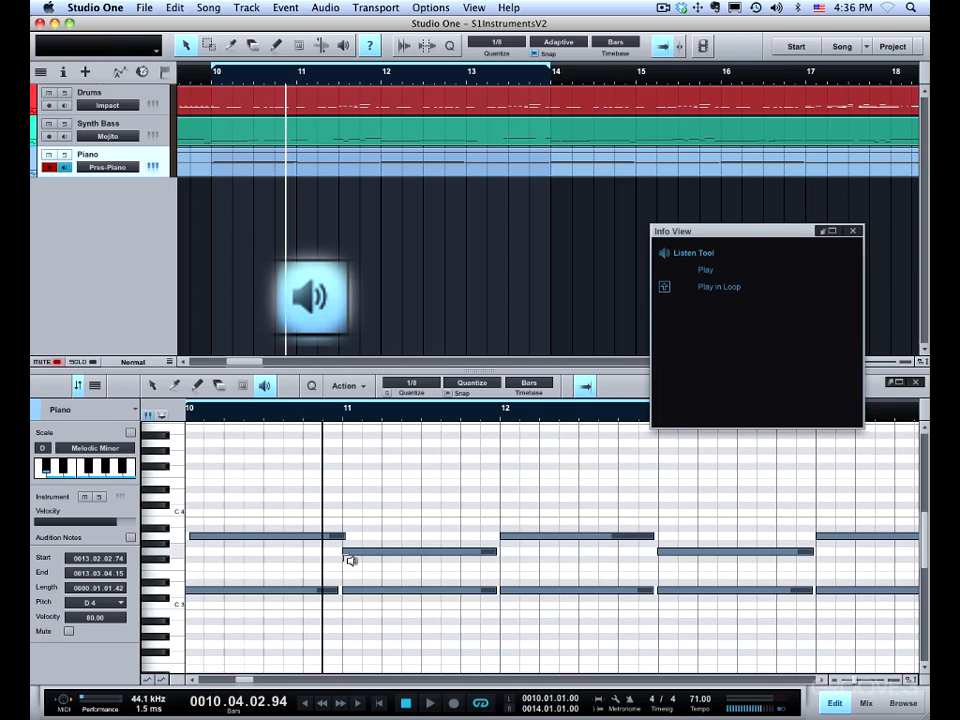
left_click_drag(349, 557, 333, 559)
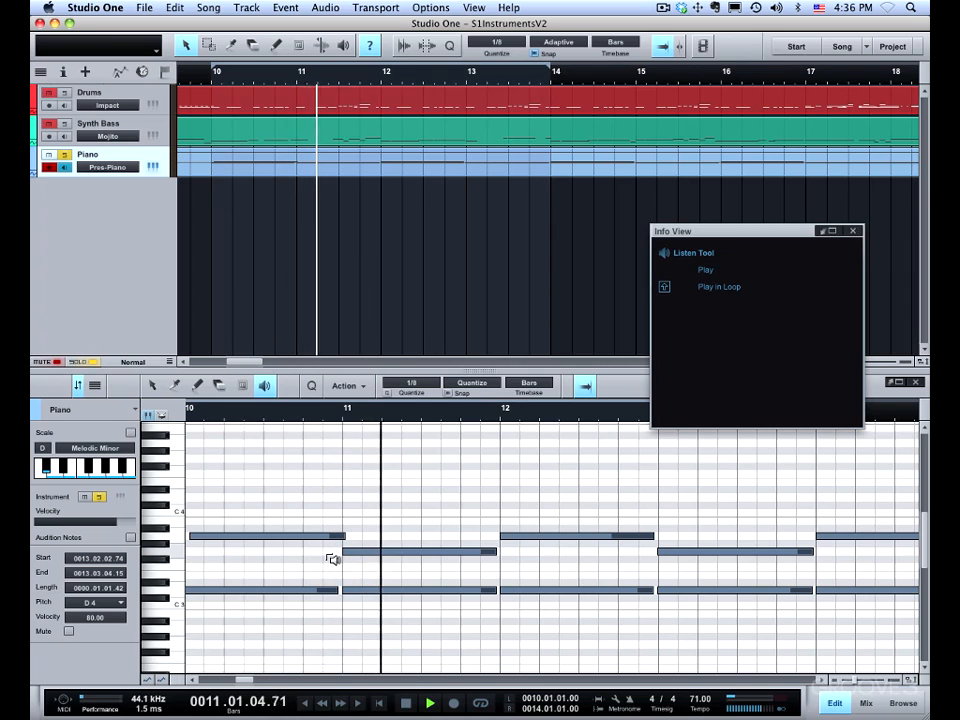
left_click(331, 559)
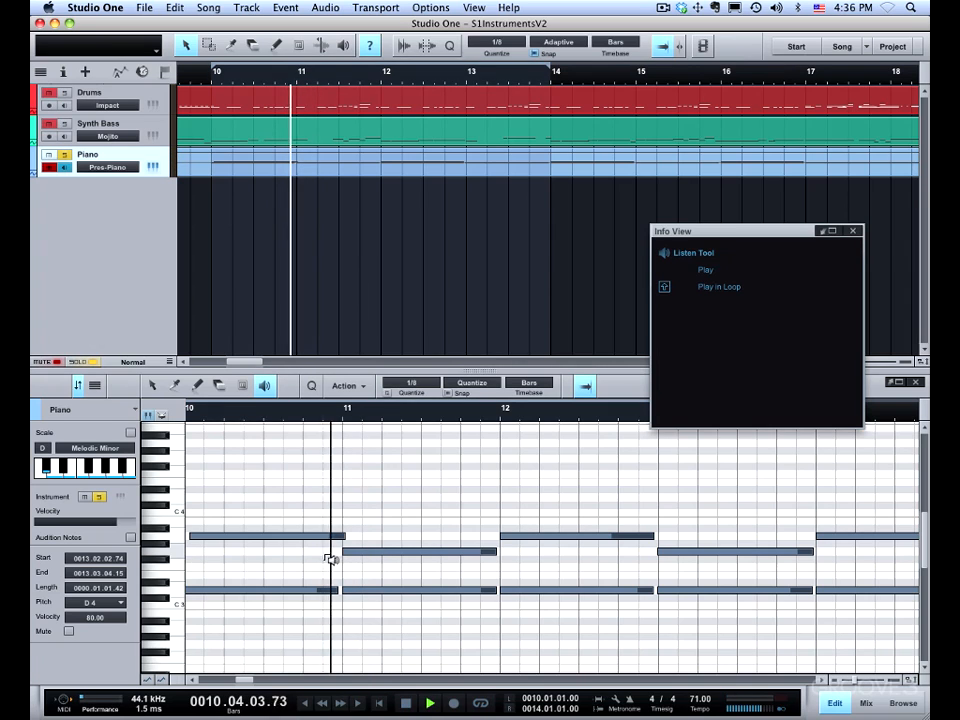
left_click(491, 519)
left_click(647, 514)
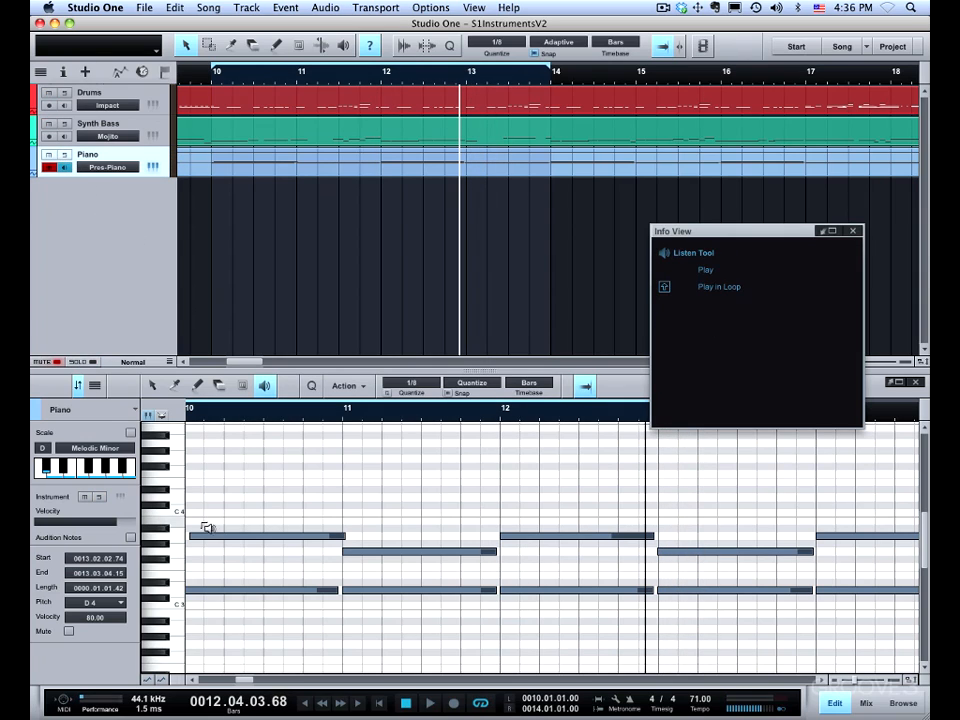
left_click(320, 576)
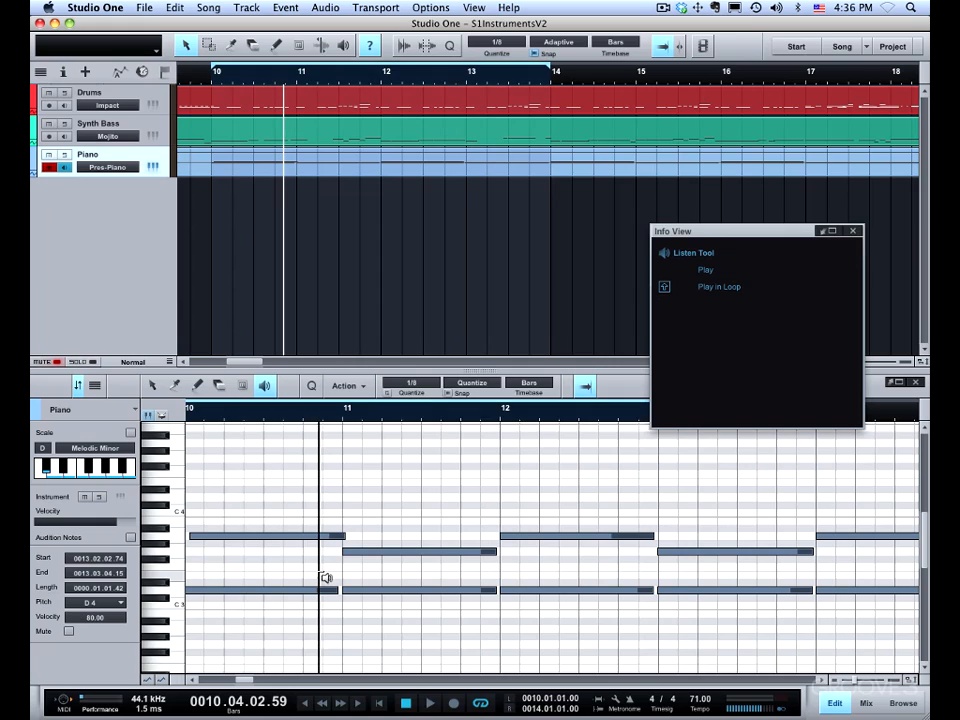
left_click(645, 587)
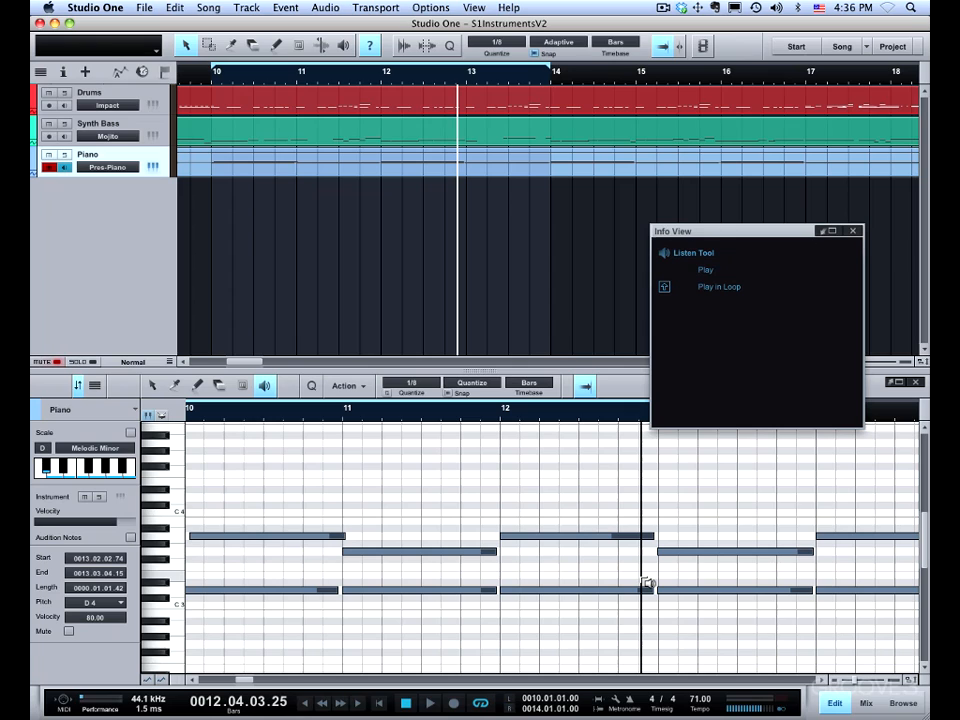
left_click(305, 567)
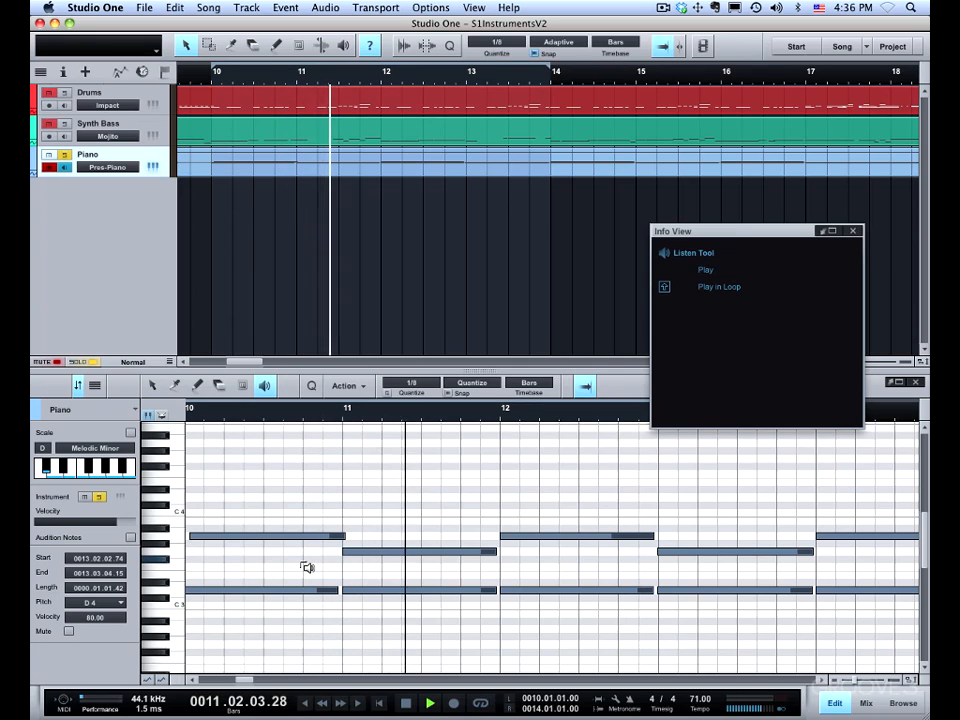
Step: Show the note editor's quantize settings and close the floating Info View
left_click(311, 387)
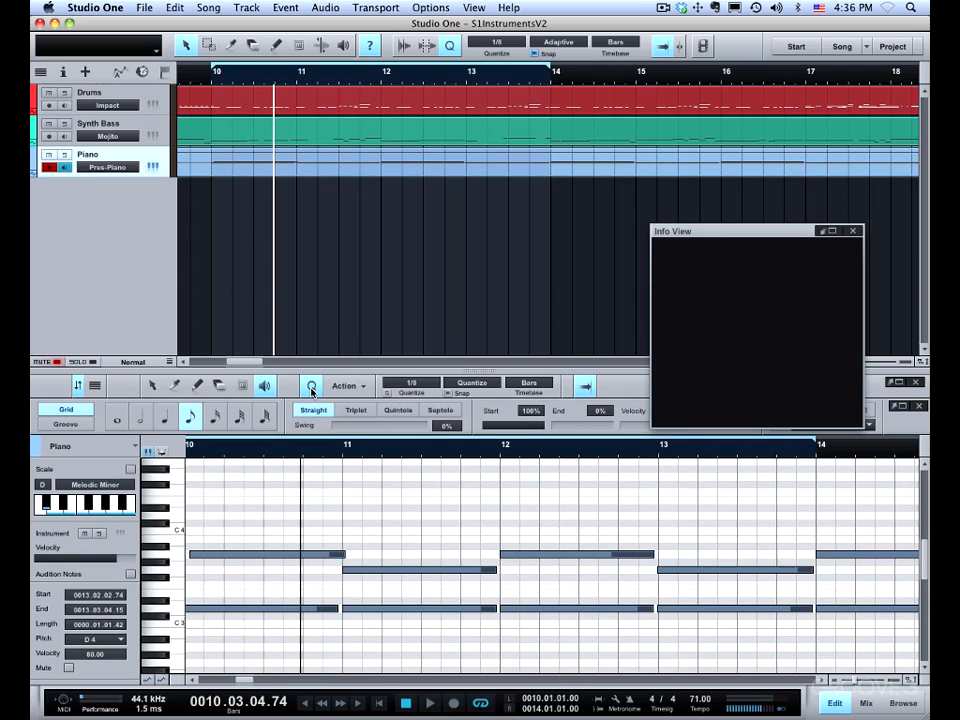
left_click(852, 231)
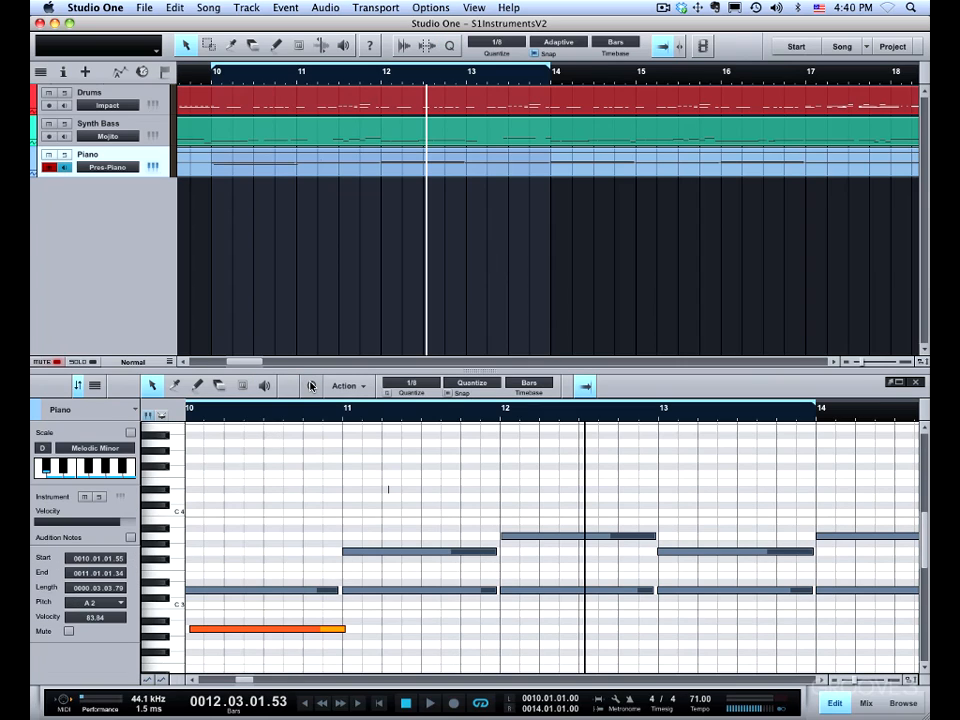
left_click(363, 388)
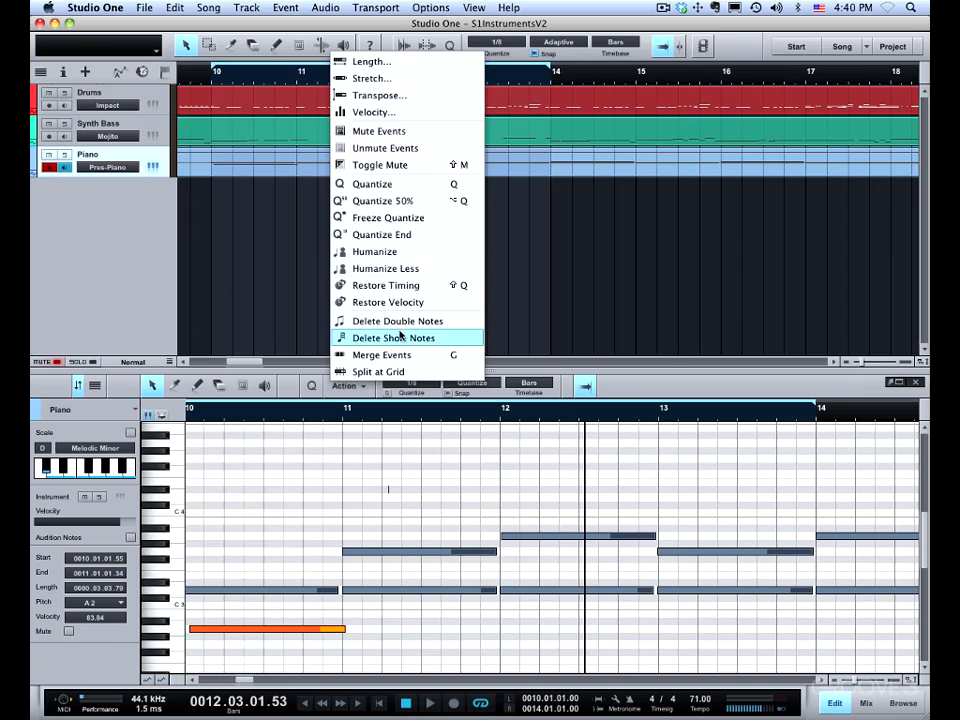
left_click(391, 80)
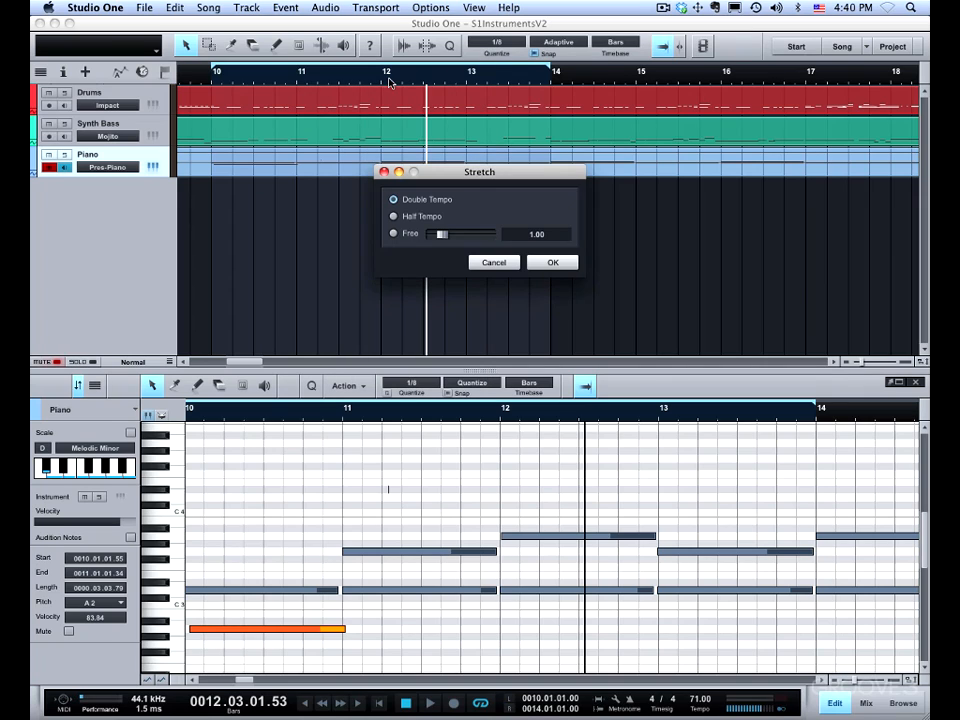
left_click(492, 263)
Step: Add the Piano notes in bars 11 through 13 to the selection and stretch all selected notes to Double Tempo
left_click_drag(341, 465, 797, 643)
left_click(344, 385)
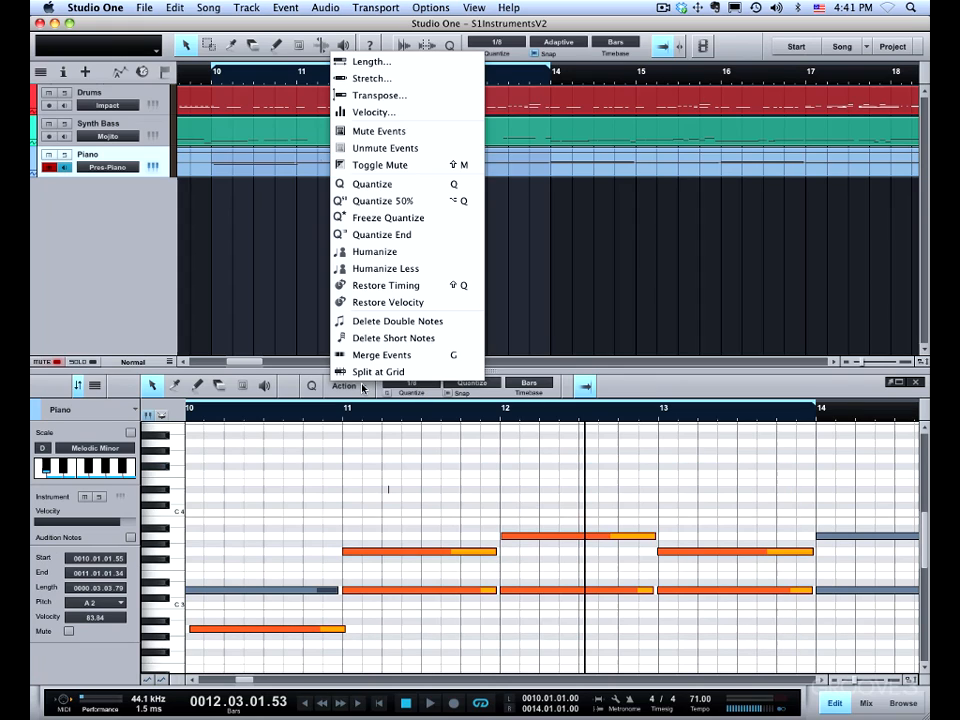
left_click(391, 79)
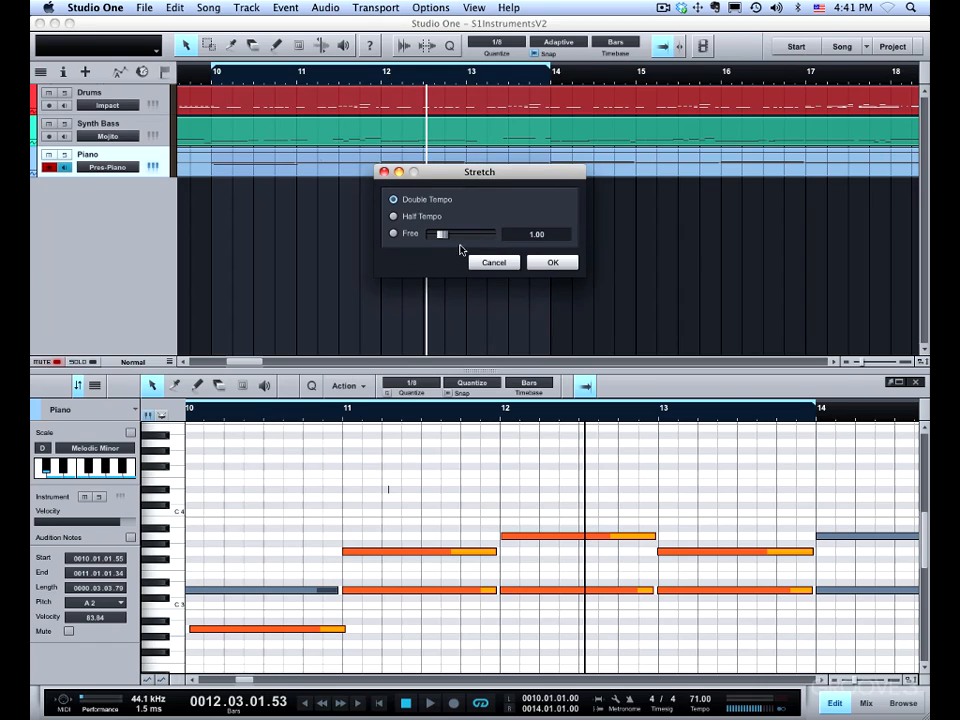
left_click(548, 263)
Step: Try Split at Grid on the selected Piano notes and again on only the lower note in bar 11
left_click(347, 385)
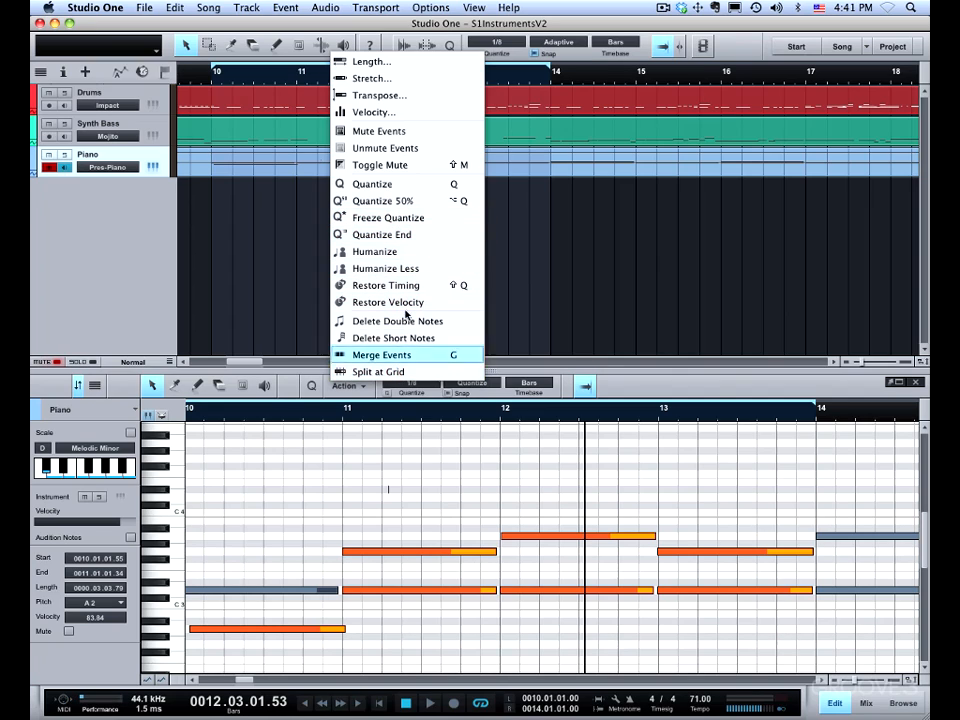
left_click(396, 372)
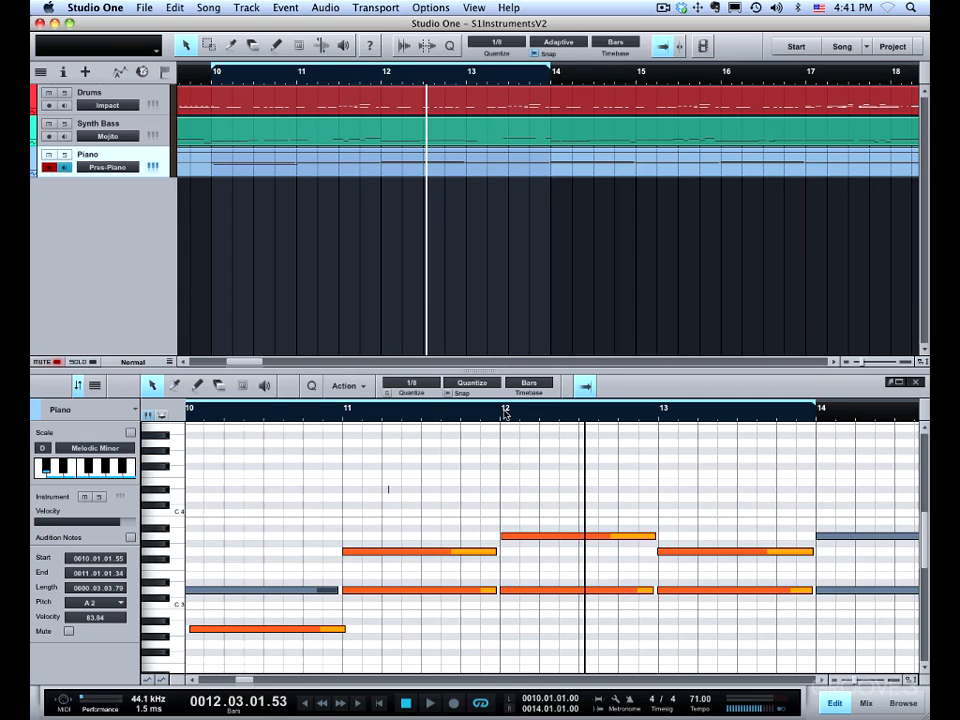
left_click(433, 591)
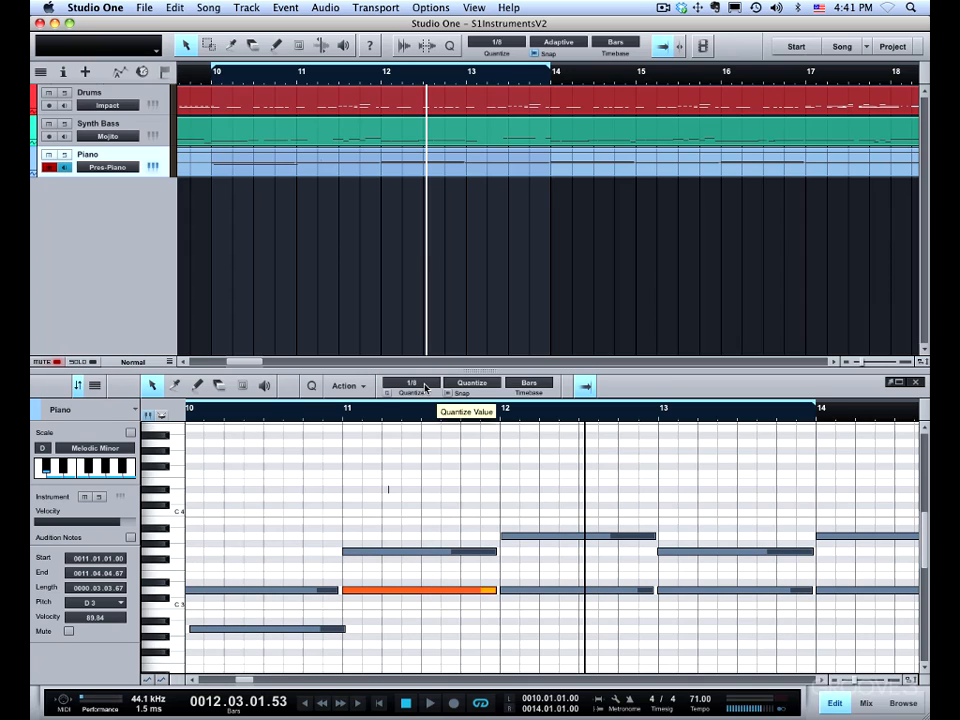
left_click(350, 386)
left_click(375, 371)
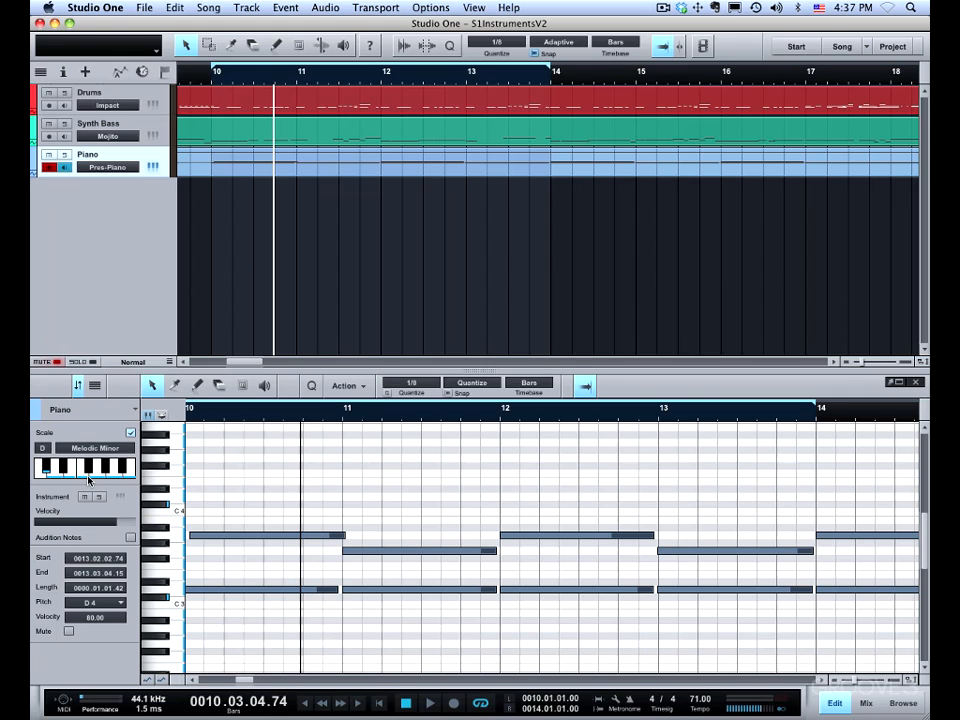
Step: Try moving the upper Piano note in bar 12 with scale snapping on and off, leaving scale snapping on
mouse_move(570, 537)
left_mouse_down()
mouse_move(563, 479)
mouse_move(570, 536)
left_mouse_up()
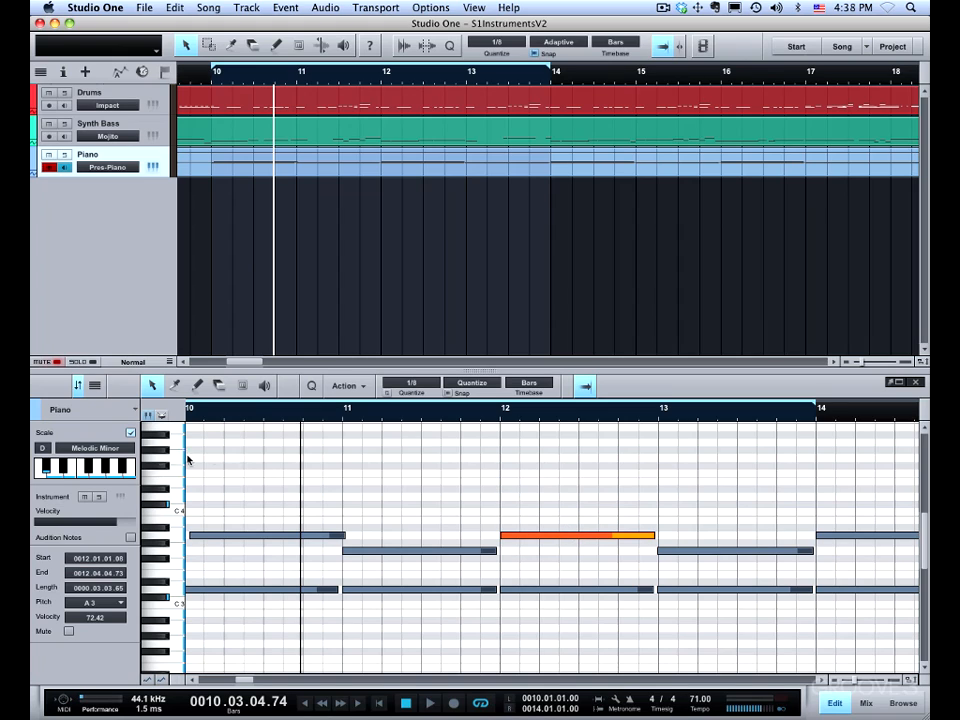
left_click(130, 432)
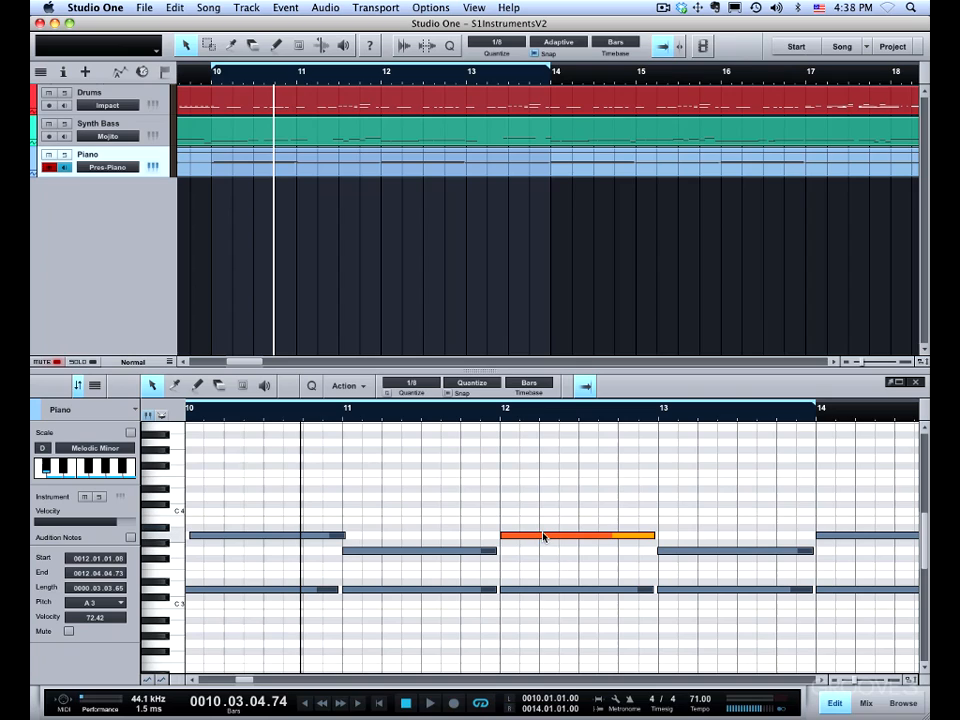
mouse_move(543, 537)
left_mouse_down()
mouse_move(540, 484)
mouse_move(543, 541)
left_mouse_up()
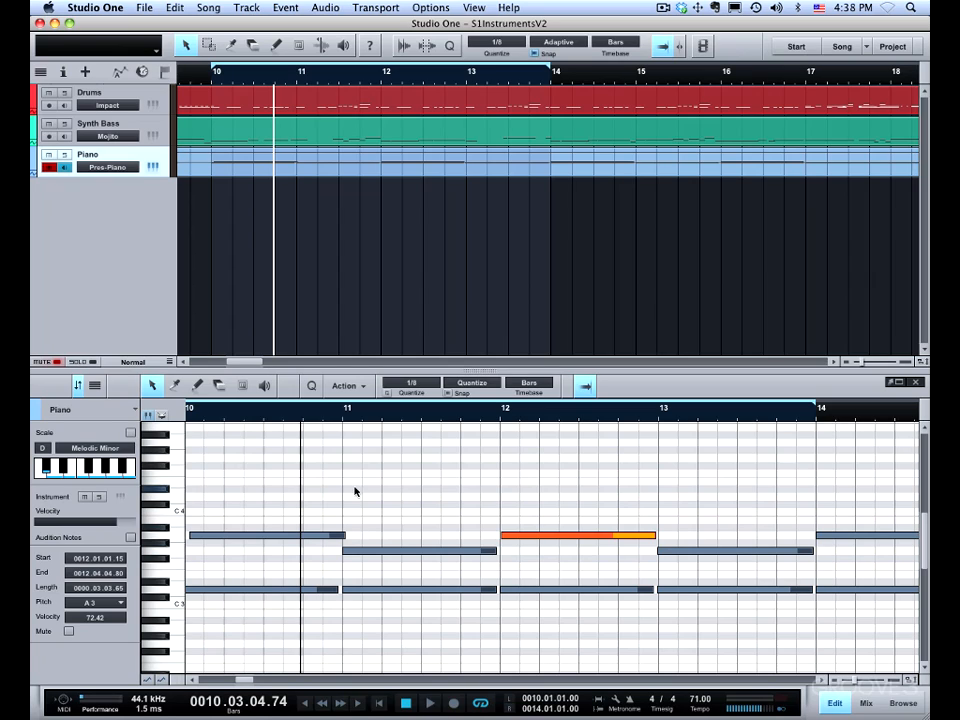
left_click(130, 432)
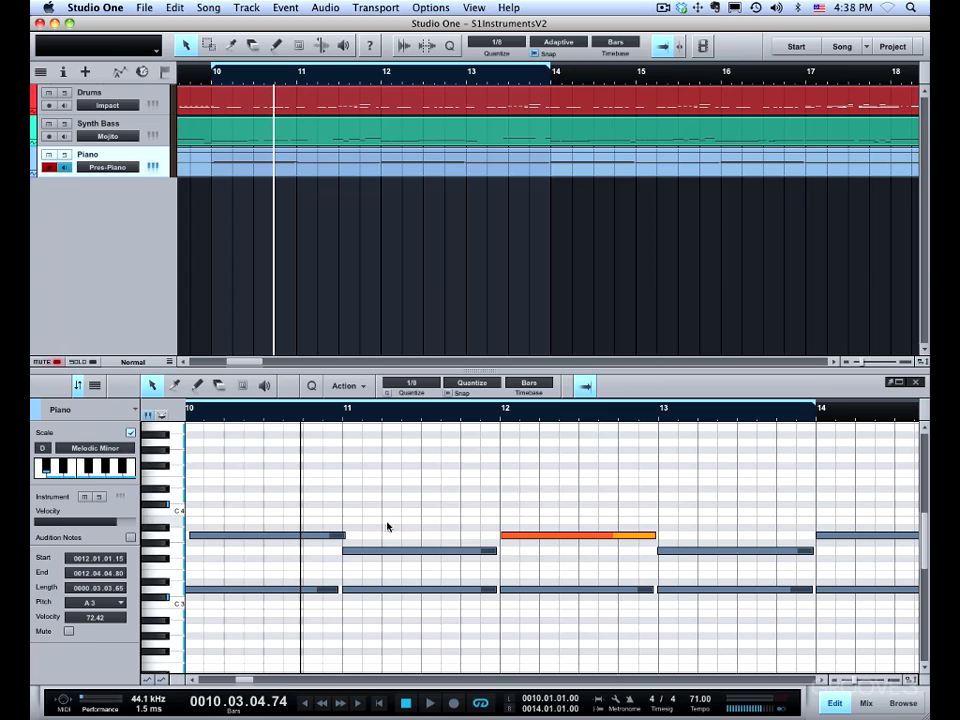
Step: Duplicate the upper Piano notes in bars 11 through 13 four semitones higher, and play them back from bar 11
left_click_drag(358, 493, 738, 575)
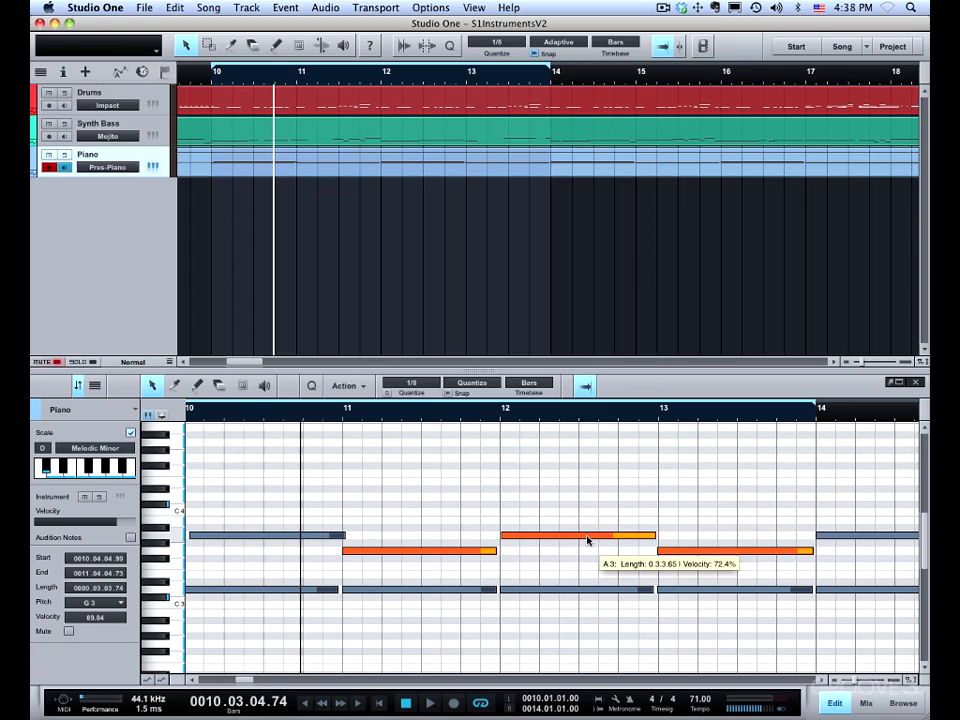
left_click_drag(587, 540, 577, 513)
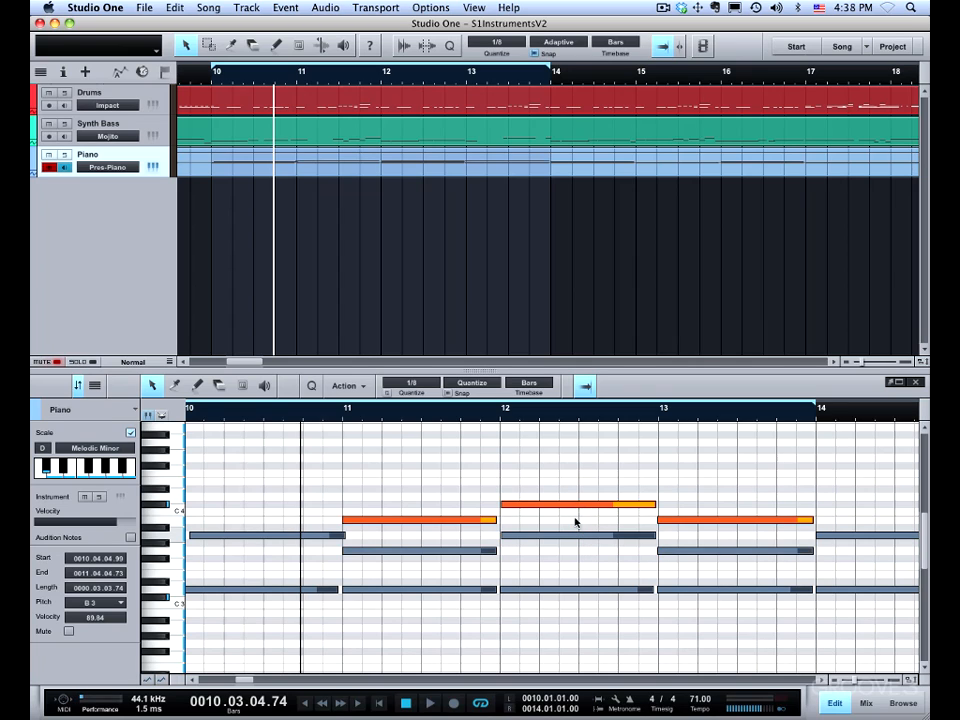
left_click(336, 414)
key("space")
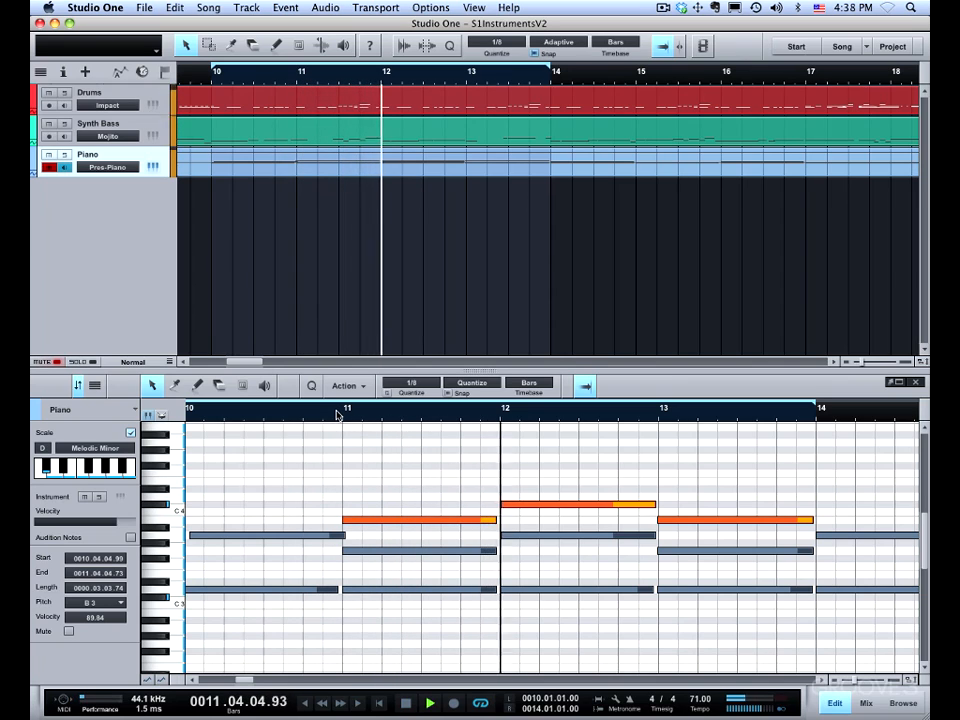
key("space")
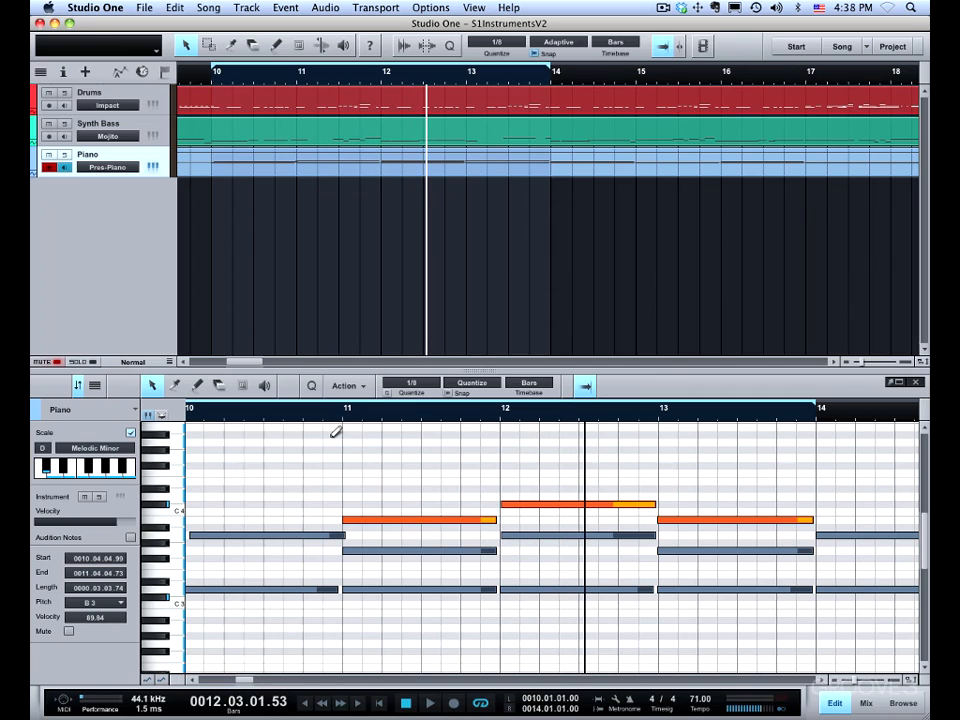
Step: Lower the three duplicated notes four semitones and turn off scale snapping
key("Down")
key("Down")
key("Down")
key("Down")
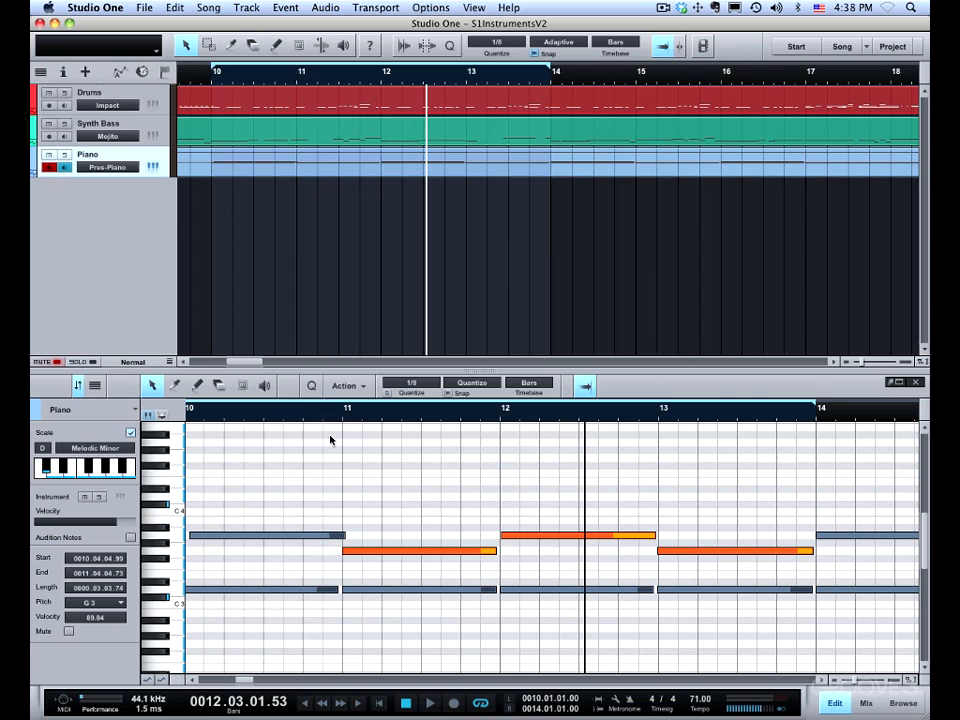
left_click(130, 432)
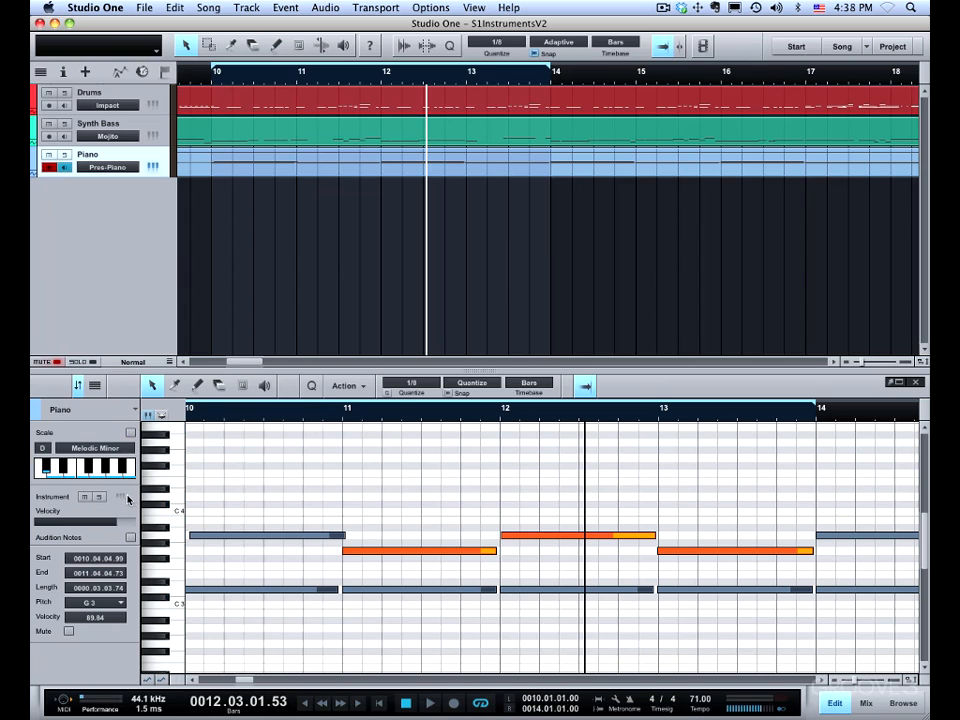
Step: Open and close the Piano's Presence instrument window, and lower the three selected notes' velocity, bringing the first to 70.47
left_click(126, 498)
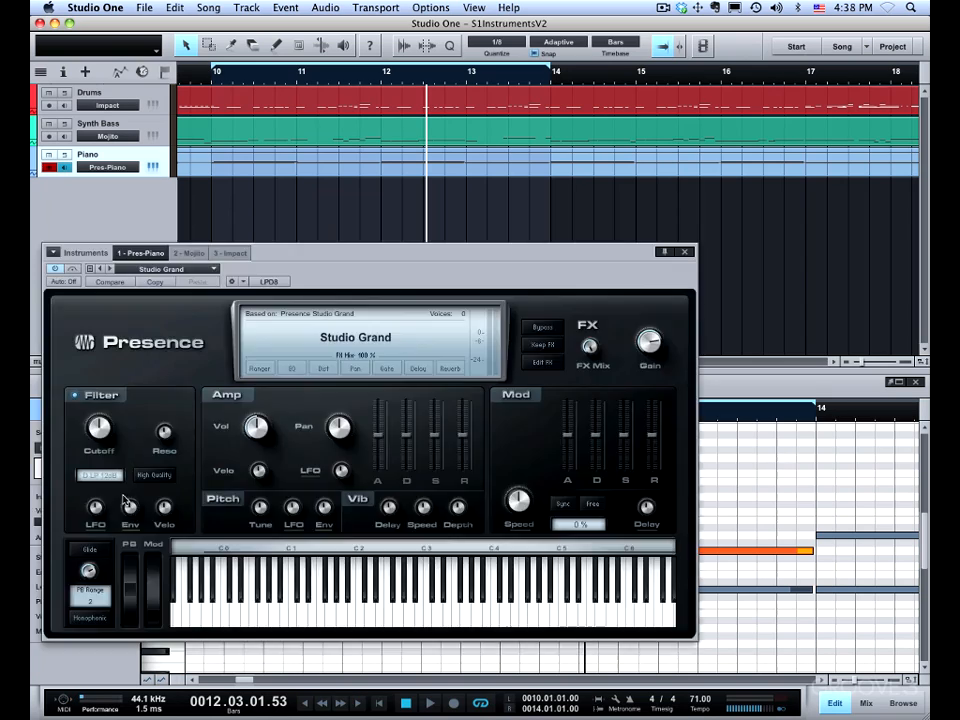
left_click(686, 253)
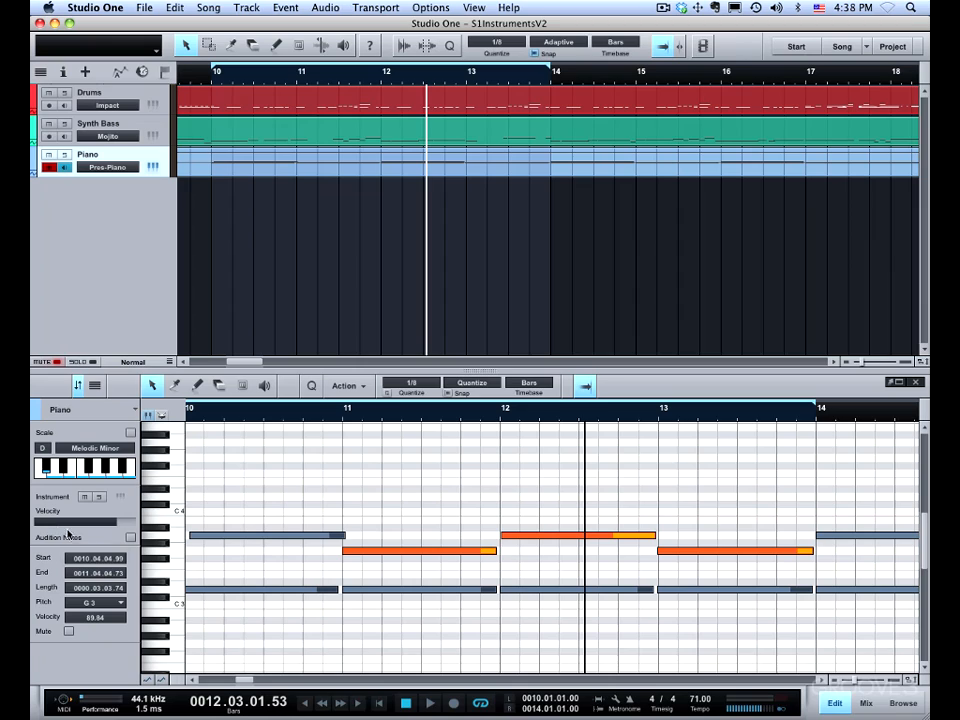
left_click_drag(117, 531, 118, 540)
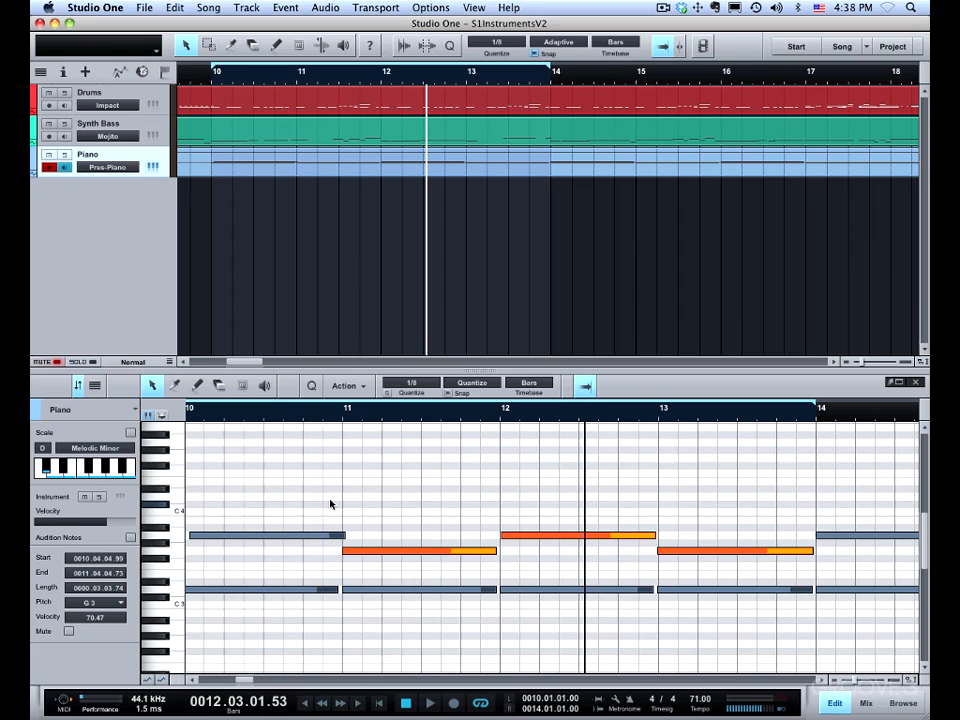
Step: Paint a D#4 note from beat 2 of bar 11 into bar 12, and lower its velocity to 22.15
left_click(197, 386)
left_click(388, 489)
left_click_drag(387, 489, 537, 486)
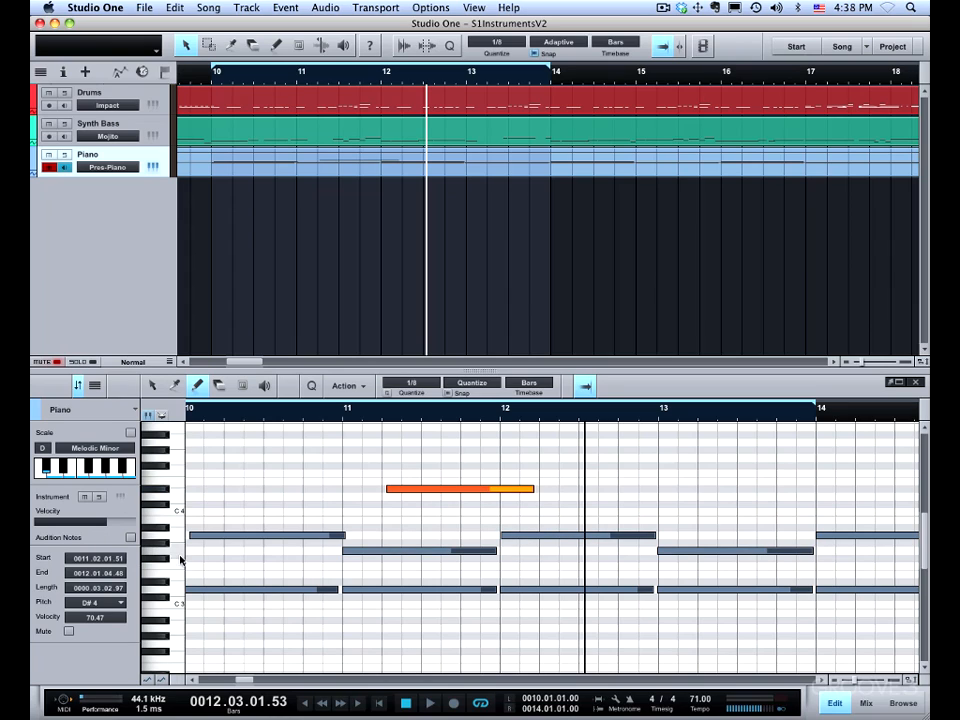
left_click_drag(107, 526, 57, 526)
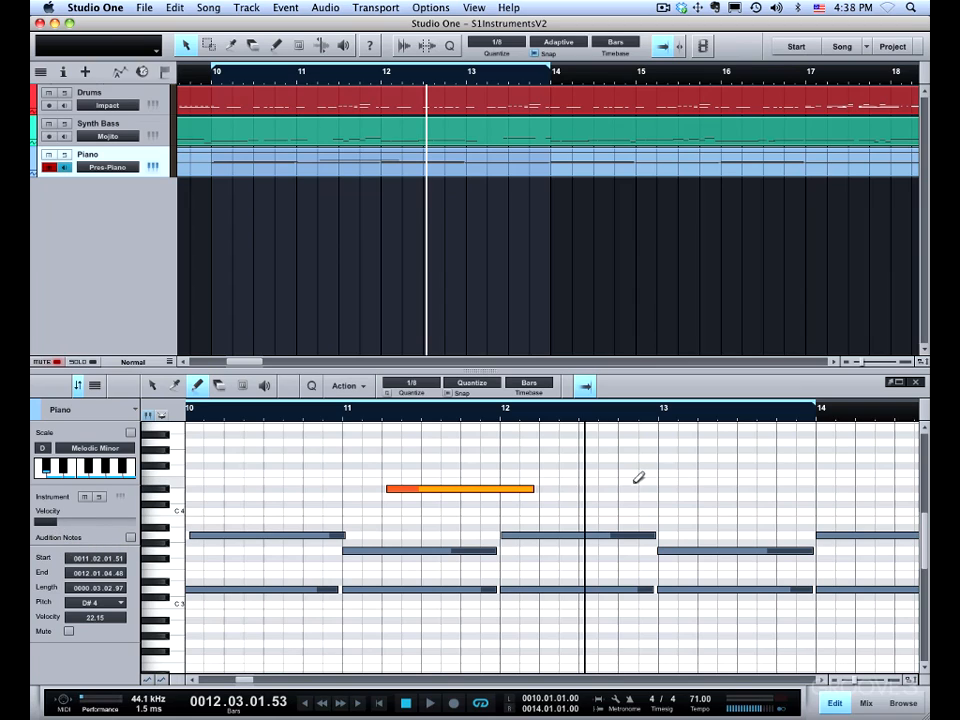
Step: Paint an E4 note from beat 4 of bar 12 into bar 13 at velocity 52.15, and raise the note velocity setting
left_click_drag(634, 481, 766, 481)
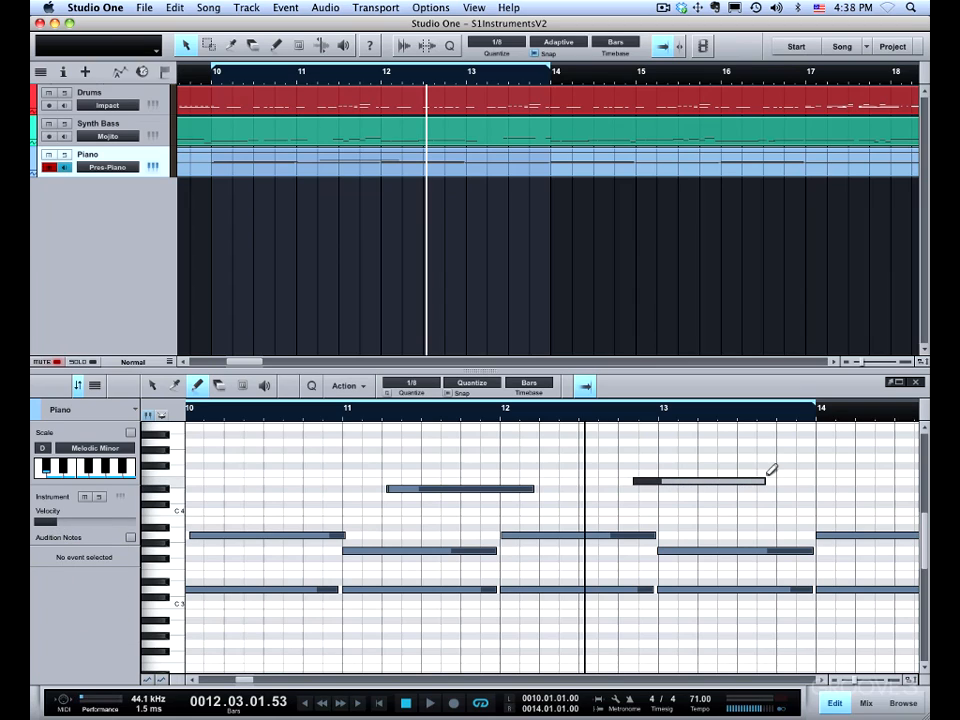
mouse_move(769, 465)
left_mouse_down()
mouse_move(769, 435)
mouse_move(767, 452)
left_mouse_up()
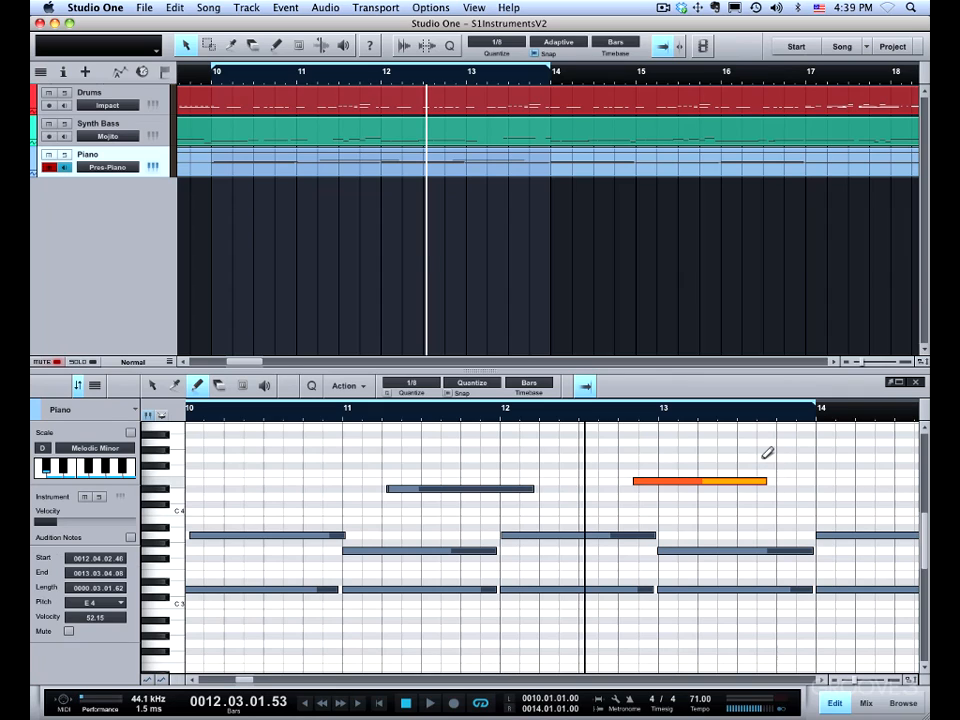
left_click_drag(60, 521, 117, 524)
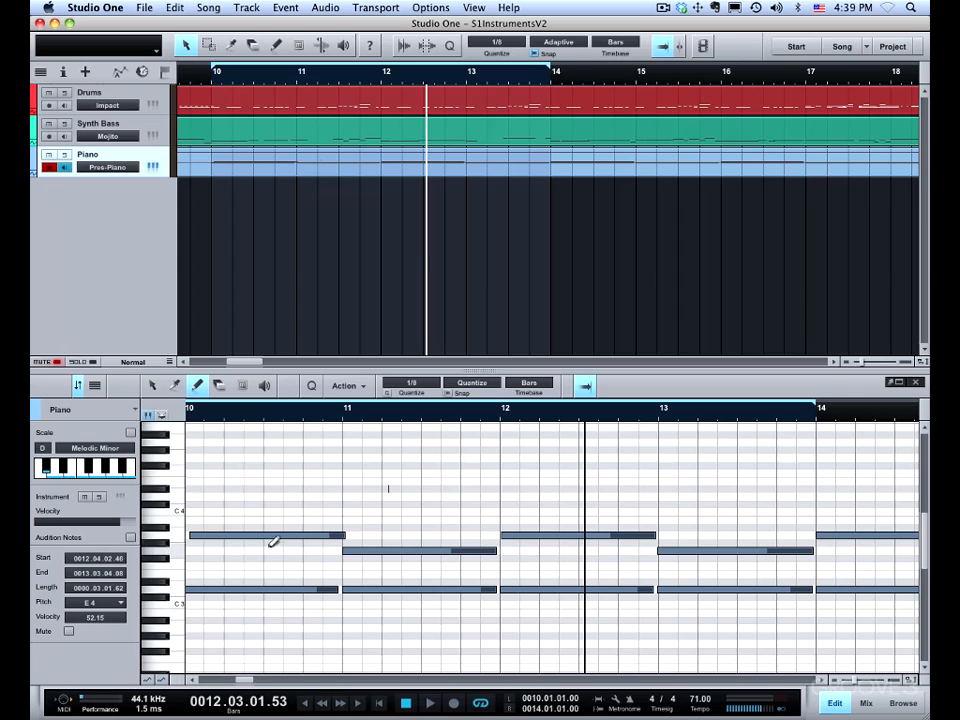
Step: Select the upper Piano note in bar 10 with the Arrow tool, and set its pitch to A2 and its velocity to 83.84
left_click(154, 387)
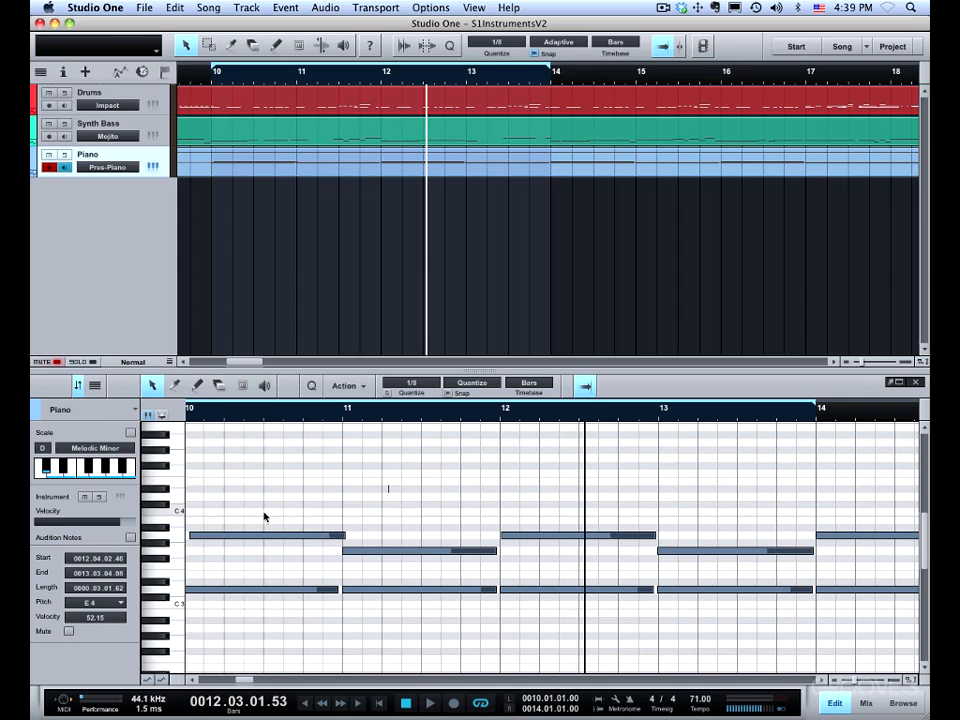
left_click(268, 536)
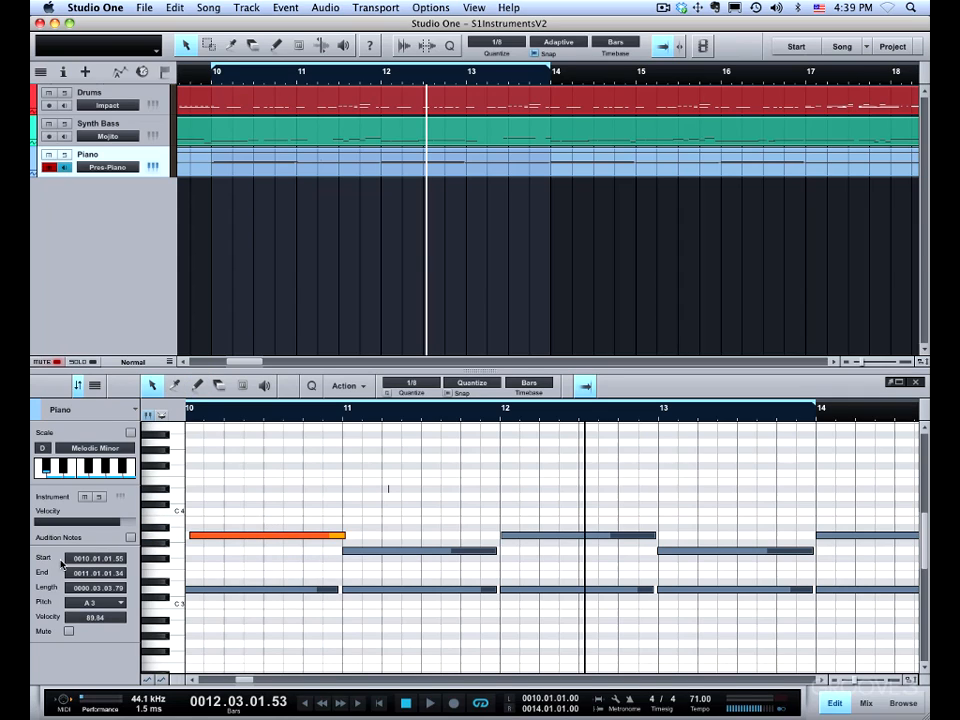
left_click(120, 606)
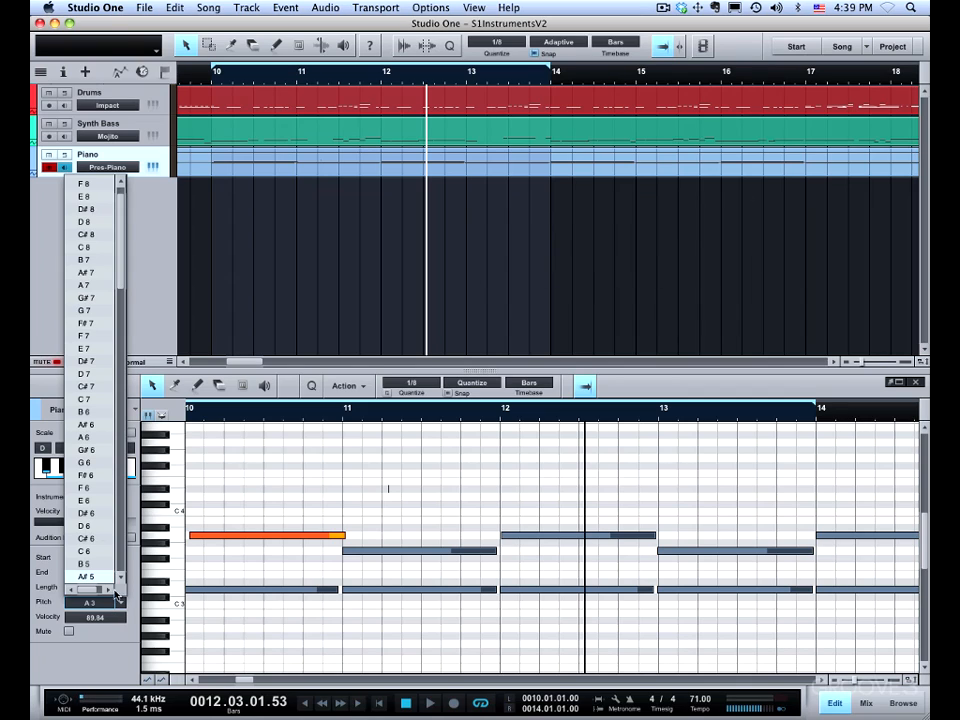
scroll(98, 588, "down", 1)
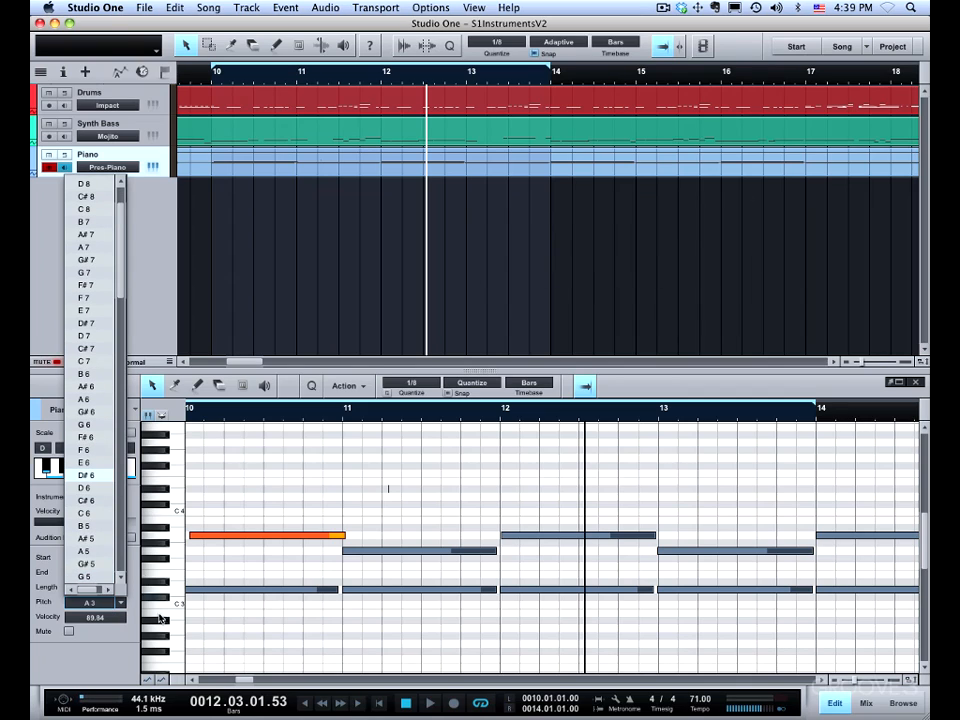
left_click(129, 645)
left_click(103, 604)
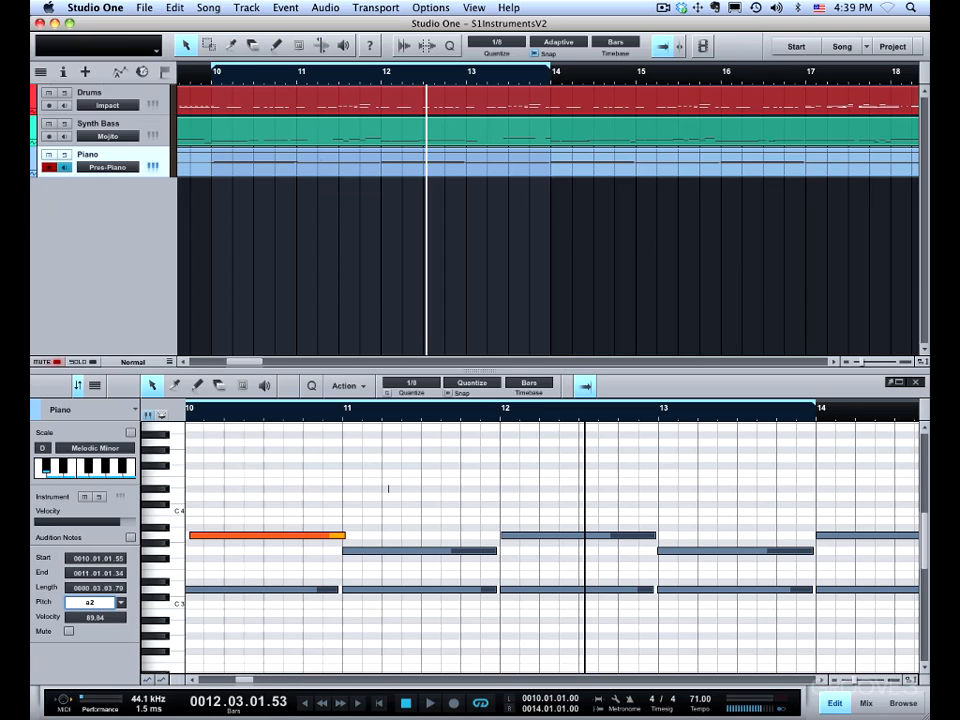
key("Return")
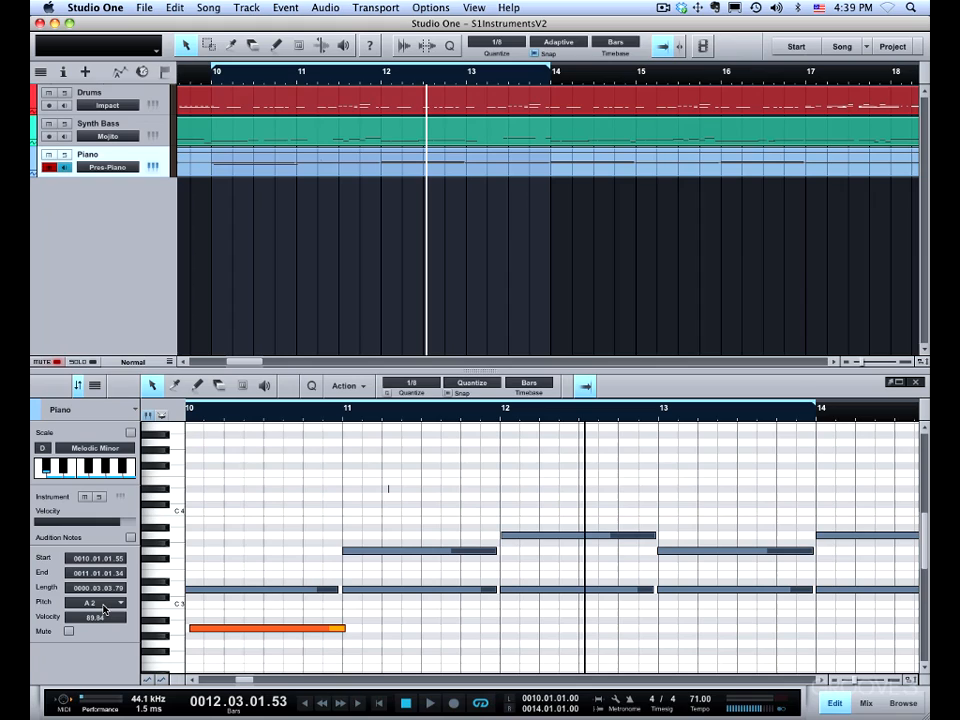
left_click_drag(104, 622, 102, 619)
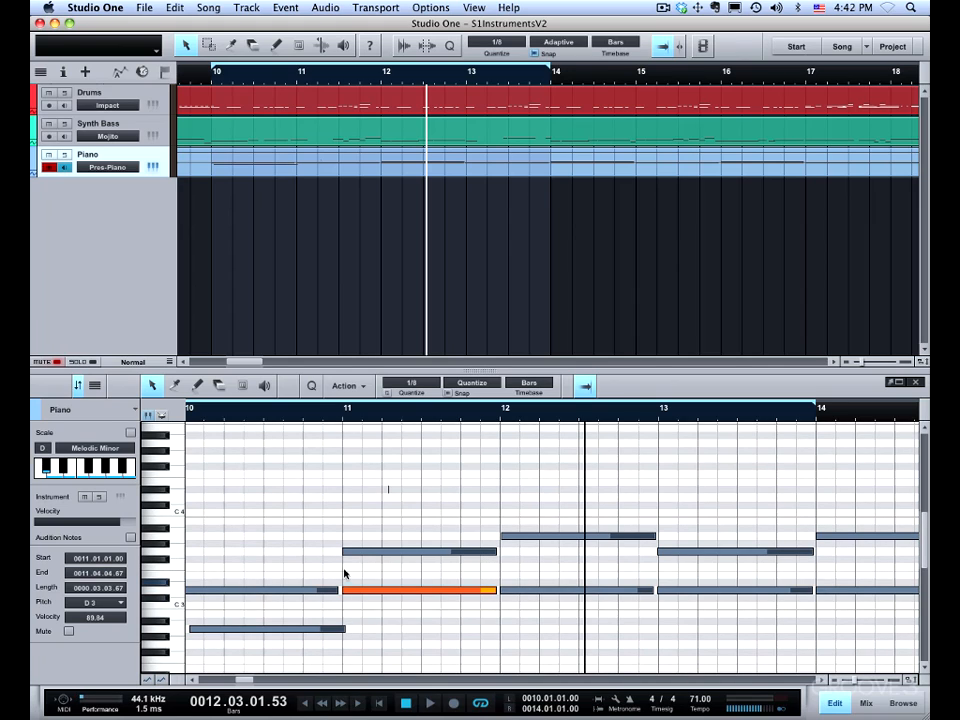
Step: Show the velocity lane below the Piano notes and enlarge the note editor to about three-quarters of the workspace
left_click(147, 681)
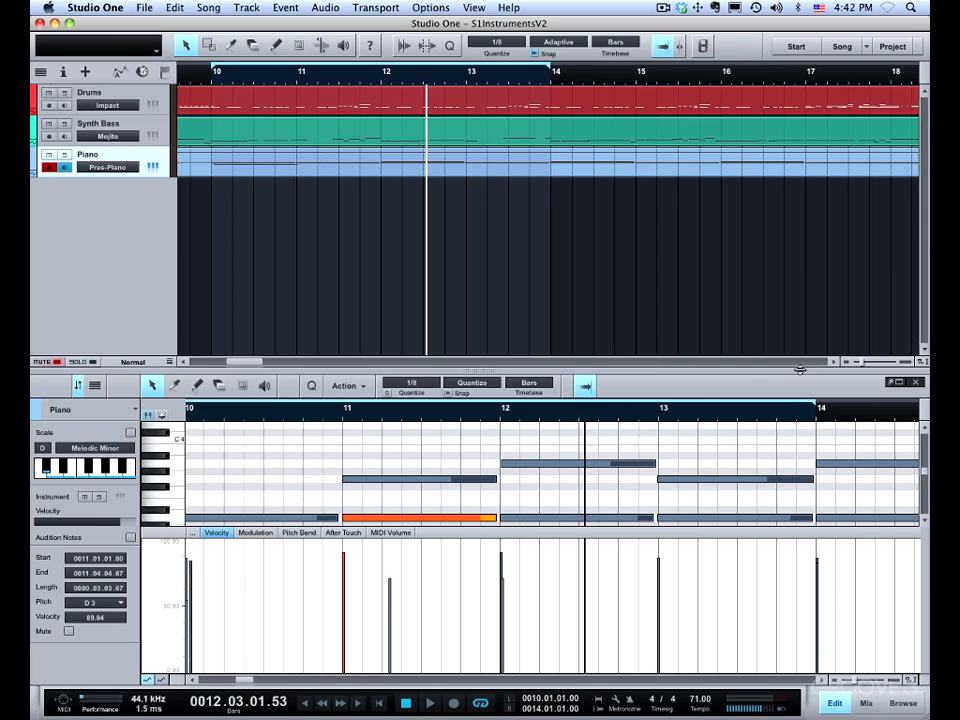
left_click_drag(800, 369, 786, 186)
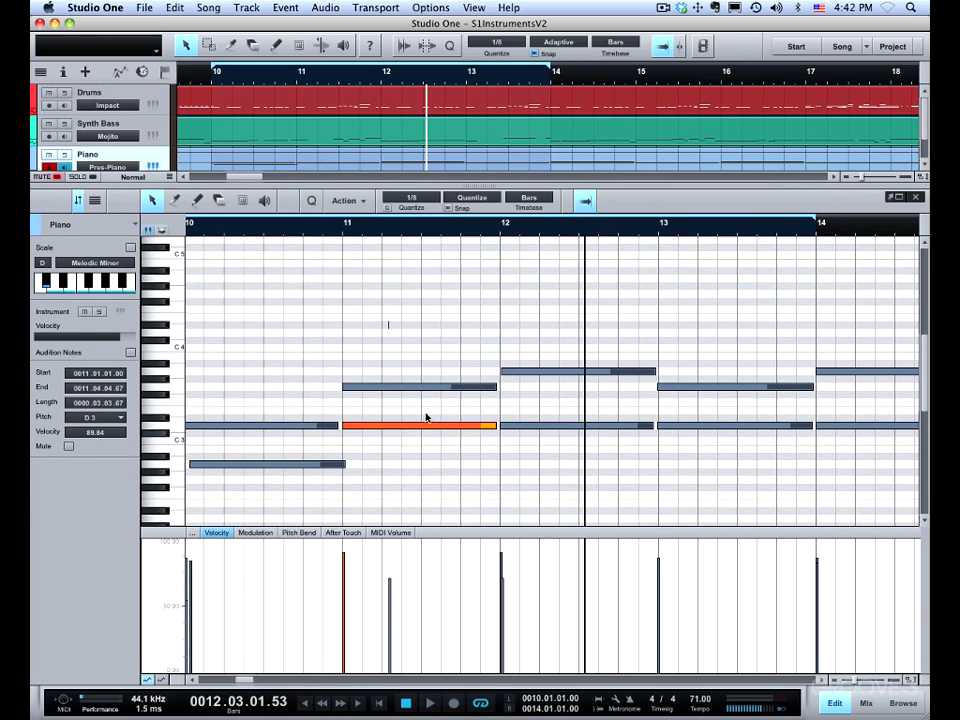
Step: Lower the velocities of the two stacked Piano notes in bar 11 to about 69.86 in the velocity lane
left_click(422, 387)
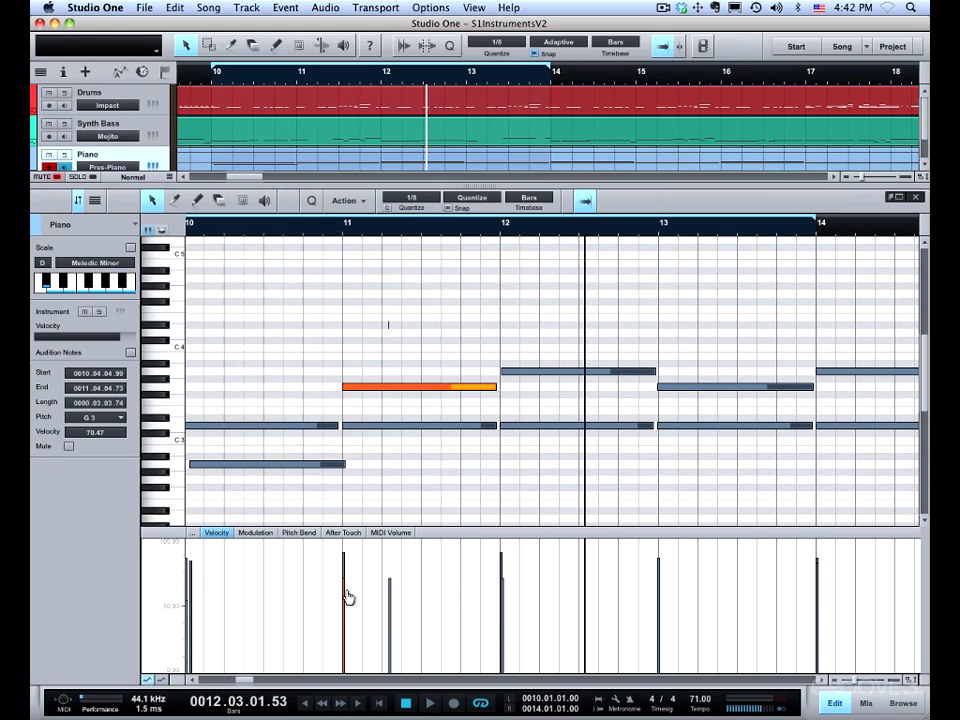
mouse_move(345, 594)
left_mouse_down()
mouse_move(345, 625)
mouse_move(343, 551)
mouse_move(345, 606)
mouse_move(349, 598)
left_mouse_up()
left_click(381, 426)
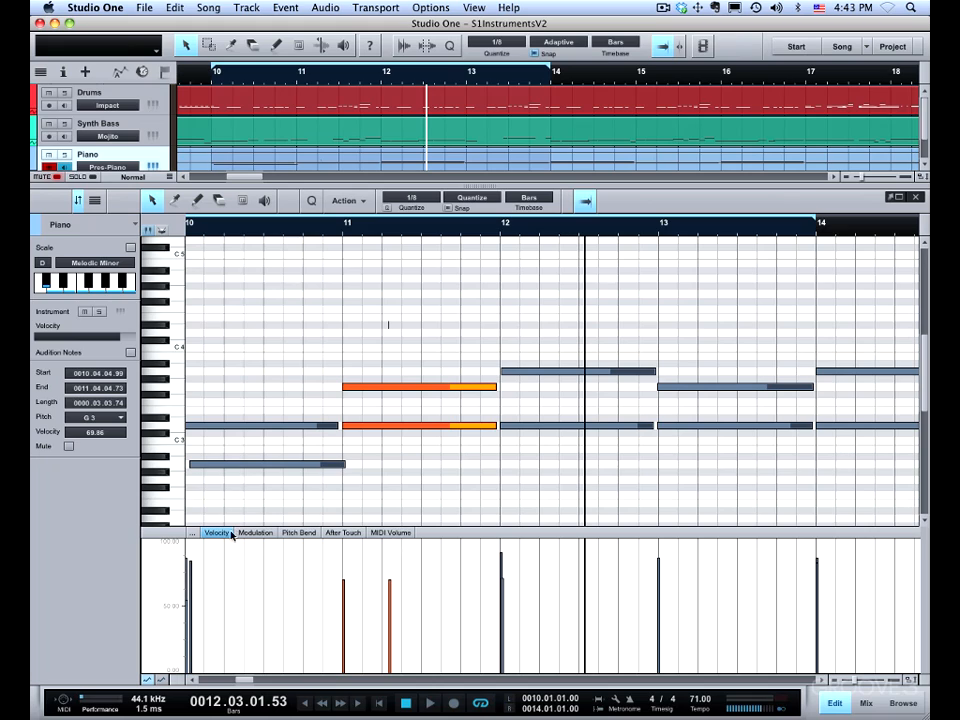
Step: Try out a second velocity lane below the first with both lanes enlarged, and hide it again
left_click(163, 680)
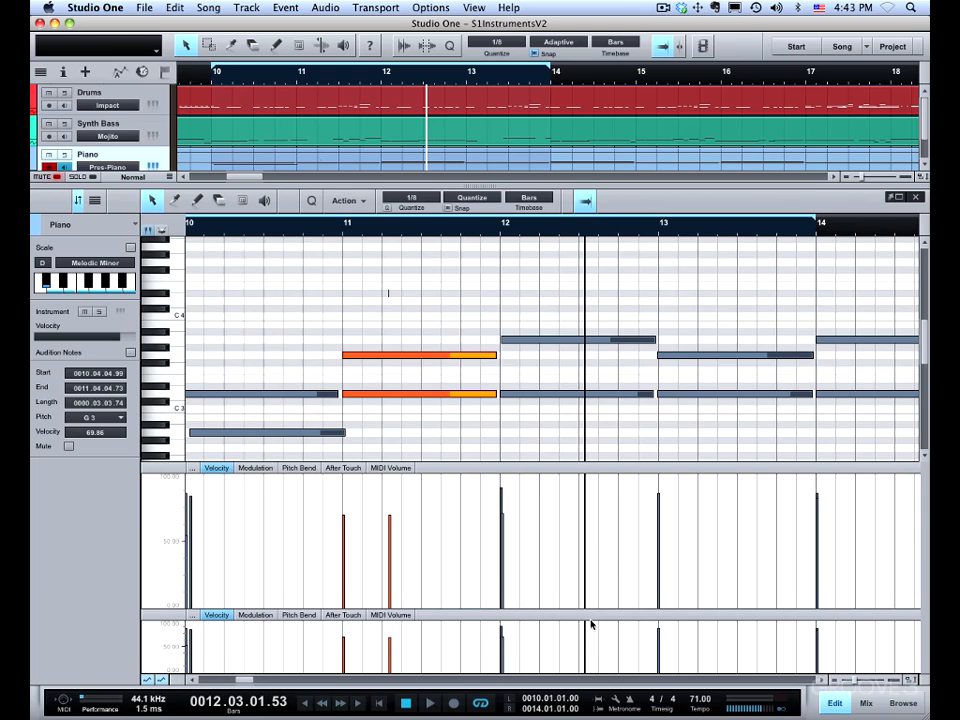
left_click_drag(585, 610, 583, 557)
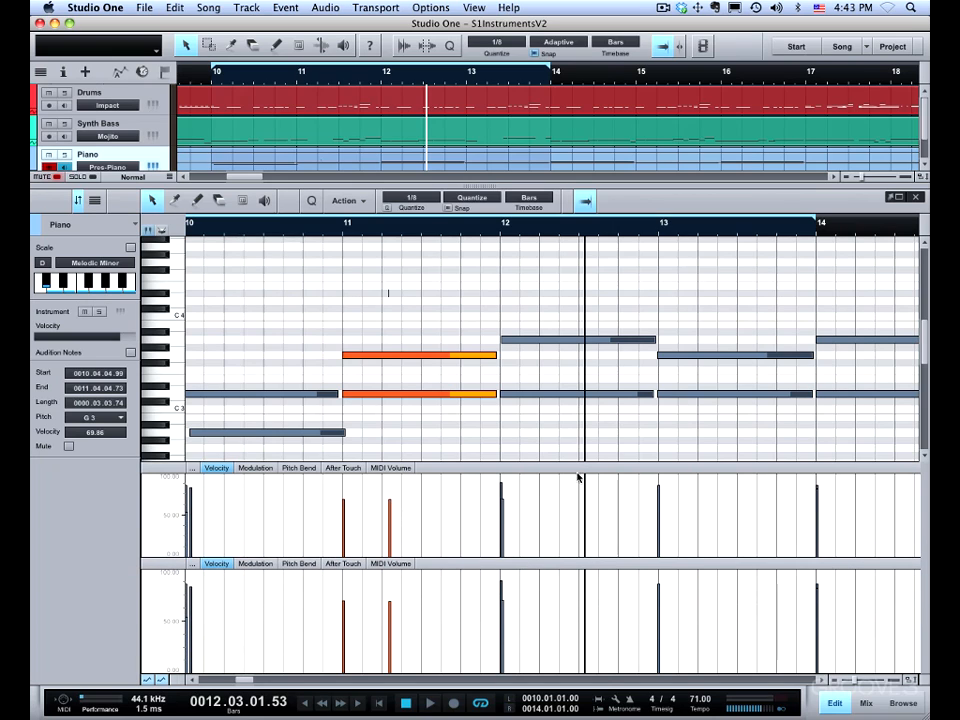
left_click_drag(578, 473, 572, 432)
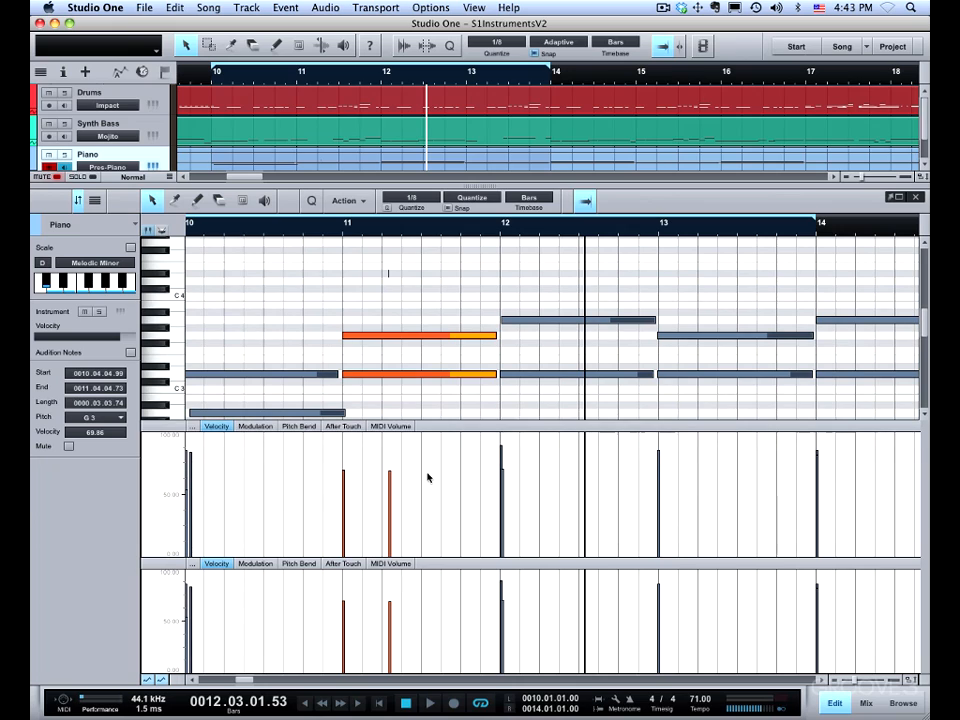
left_click(163, 680)
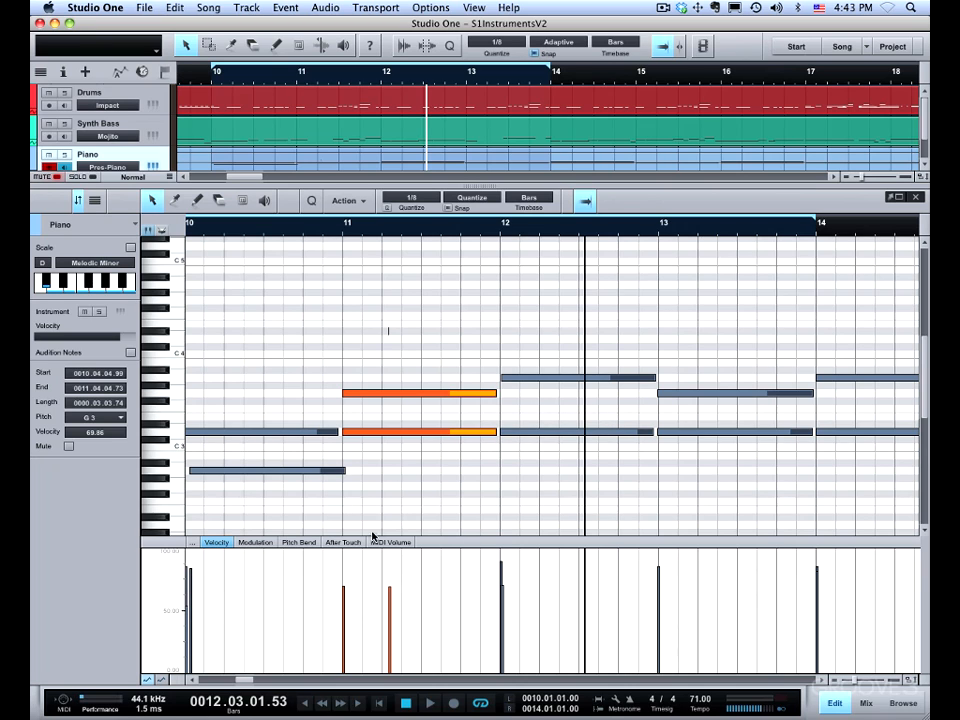
Step: Select all notes of both Piano parts in the velocity lane and lower their velocities together, bringing the first A3 note to 33.12
left_click_drag(458, 227, 437, 193)
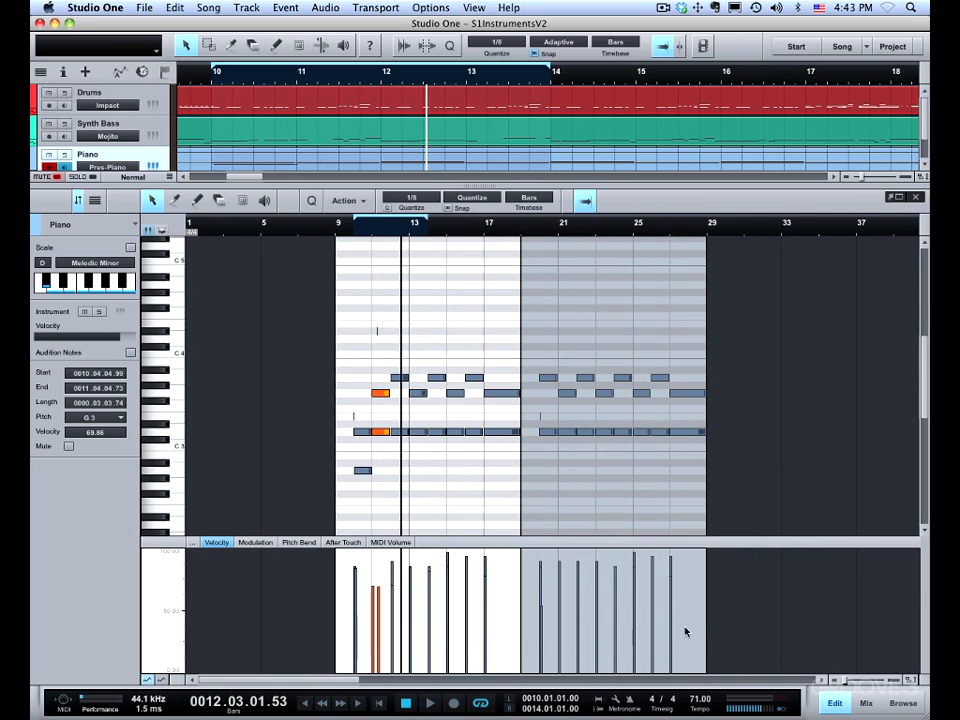
left_click_drag(693, 627, 349, 568)
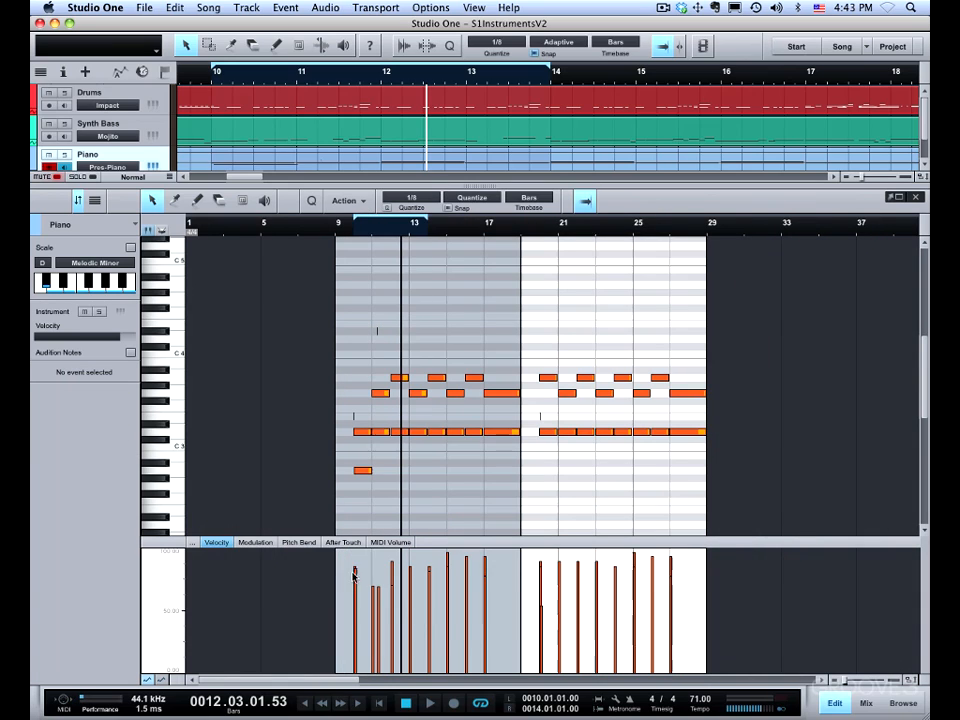
left_click_drag(489, 574, 489, 605)
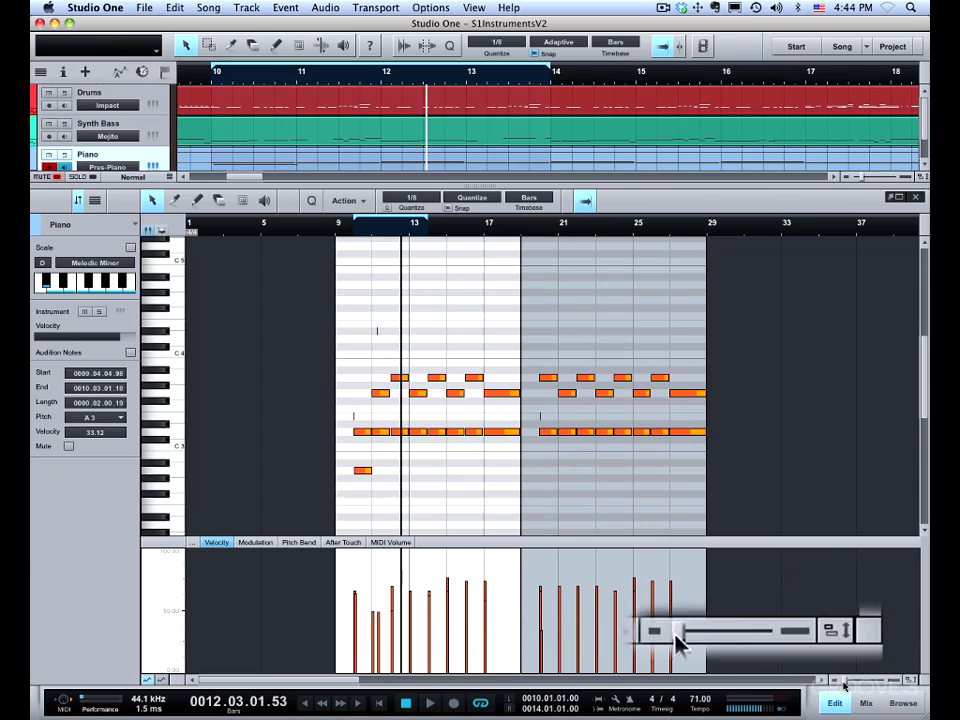
Step: Adjust the note editor's time zoom to fit both Piano parts, and increase the height of the note rows
left_click_drag(845, 686, 846, 686)
left_click(834, 682)
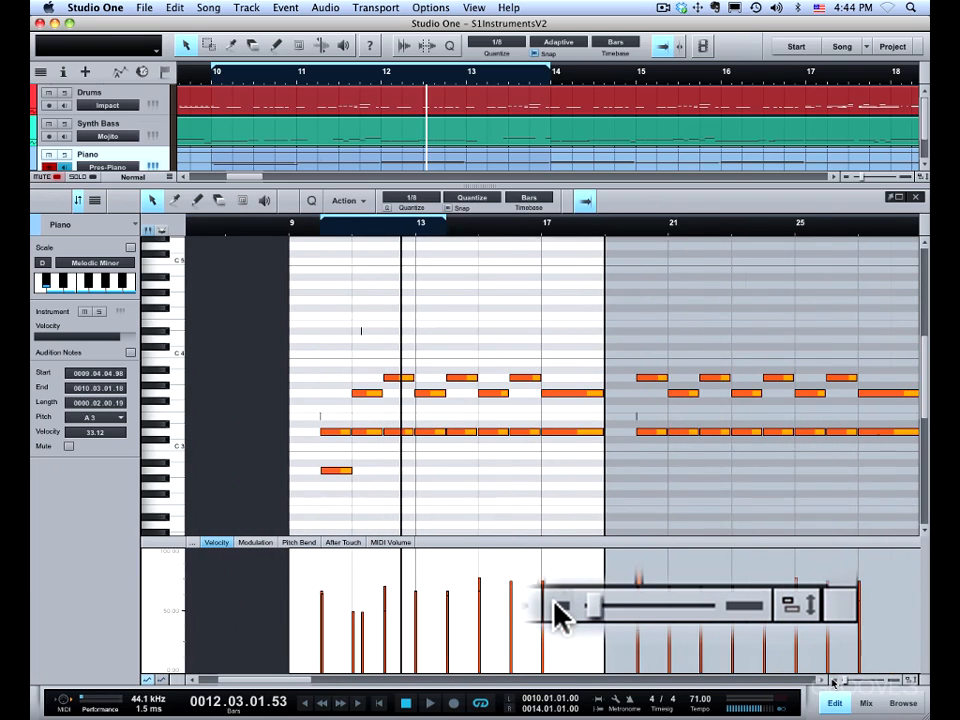
left_click(895, 682)
left_click(834, 682)
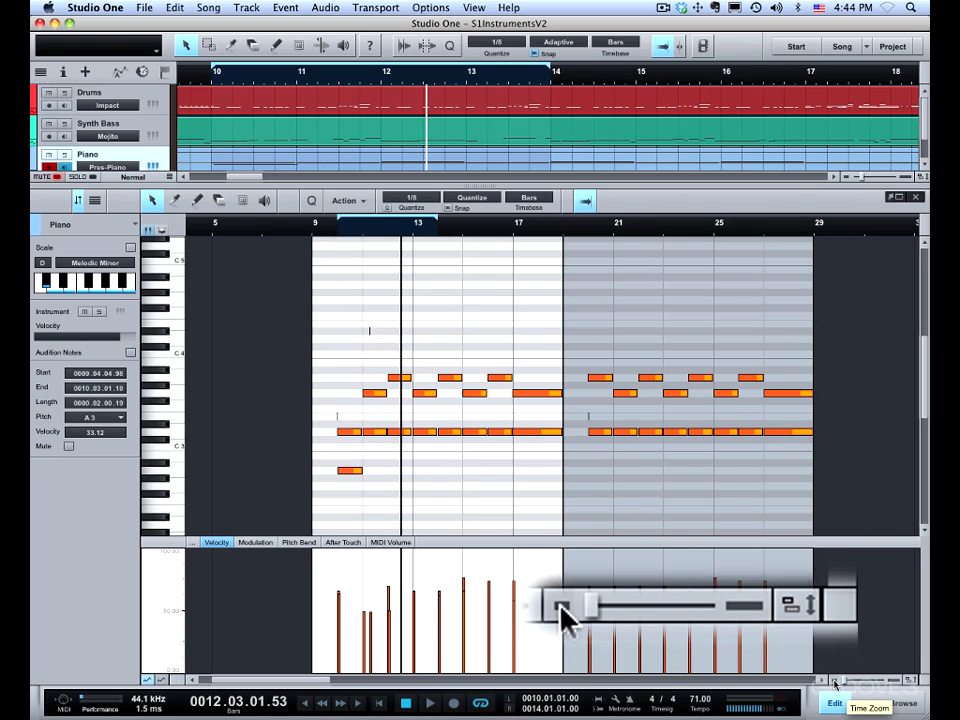
mouse_move(910, 679)
left_mouse_down()
mouse_move(908, 629)
mouse_move(908, 656)
left_mouse_up()
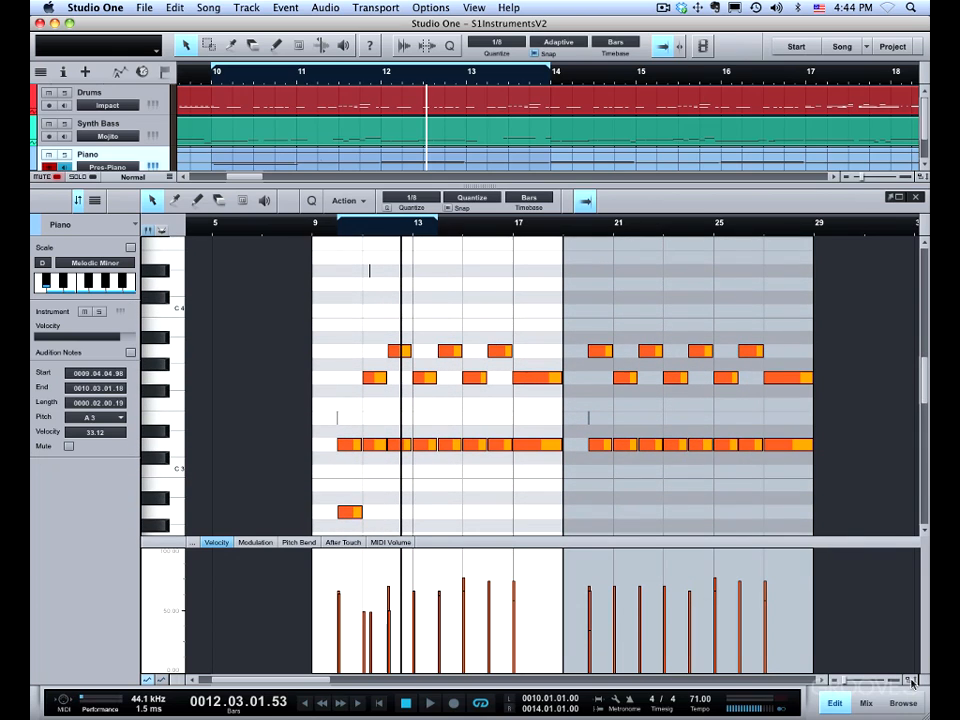